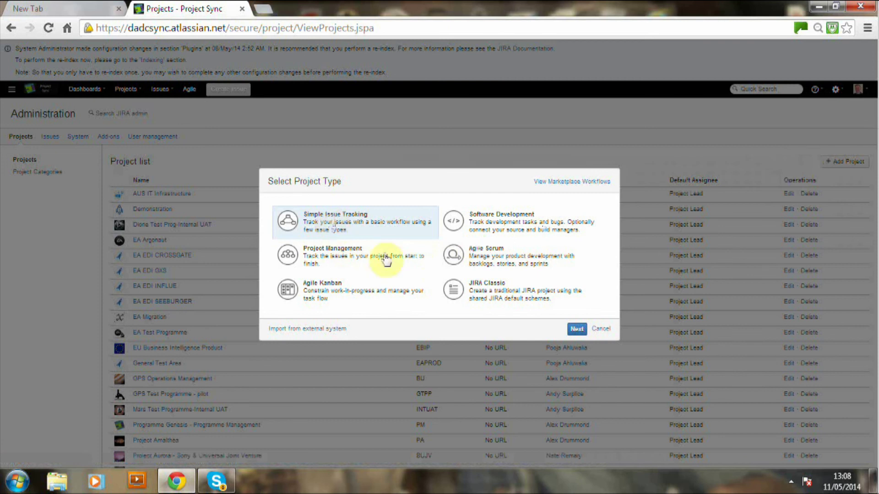
Step: Create a Simple Issue Tracking project 'Test Project' (key TP) without a linked Confluence space
left_click(577, 329)
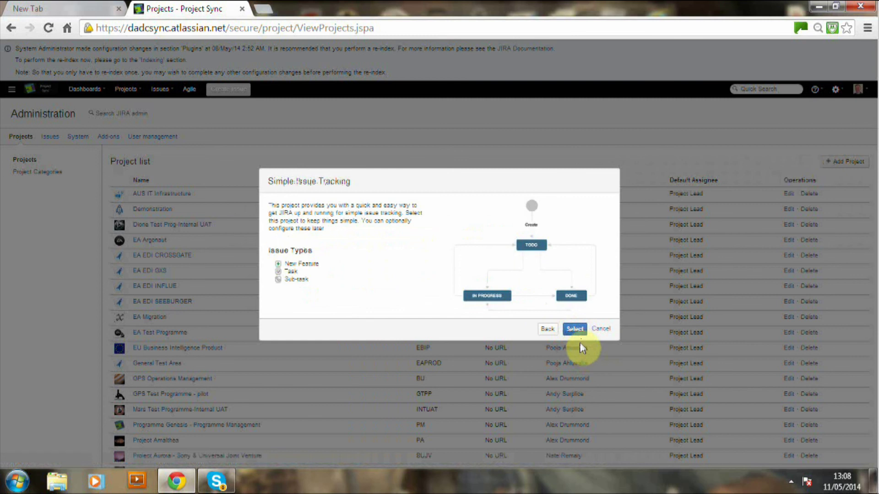
left_click(575, 329)
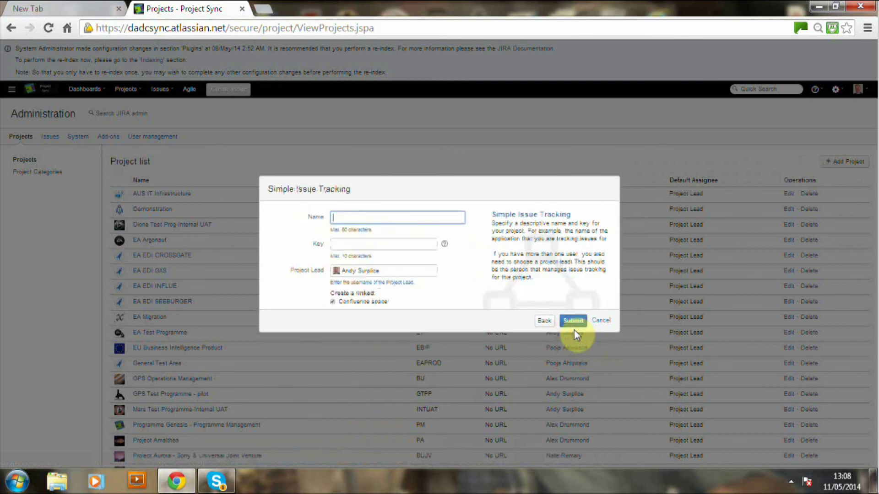
left_click(347, 217)
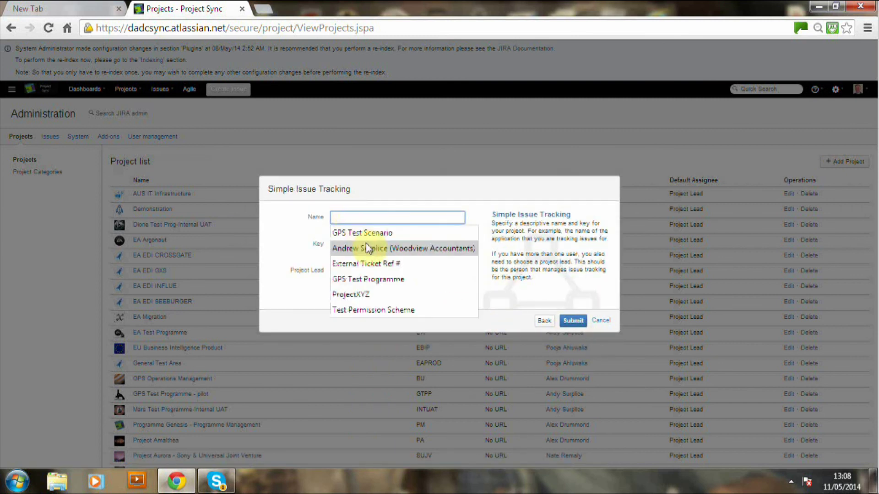
type("T")
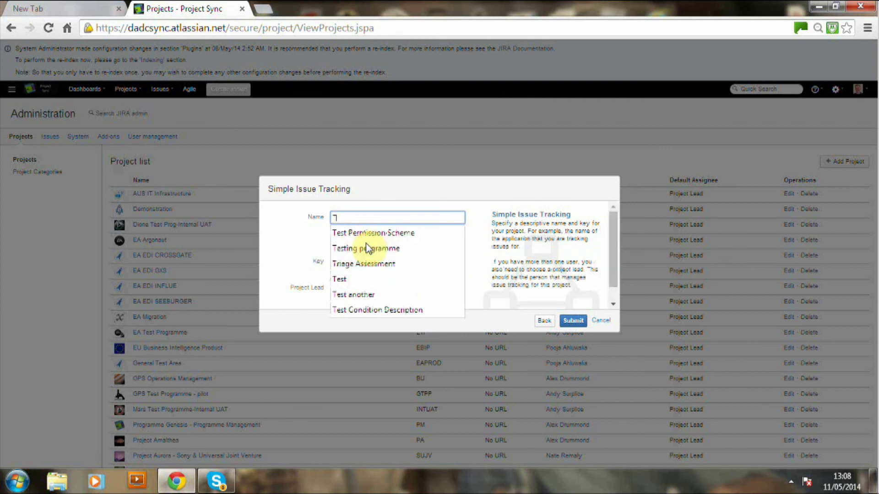
type("est")
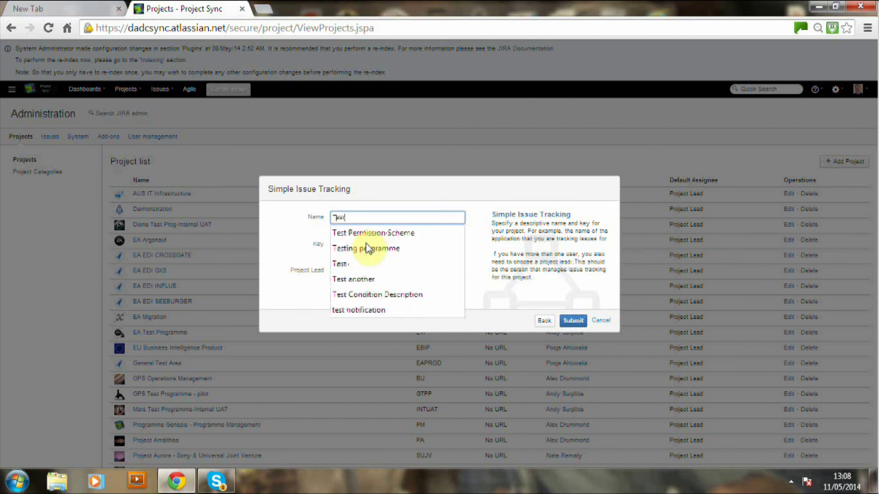
type(" Project")
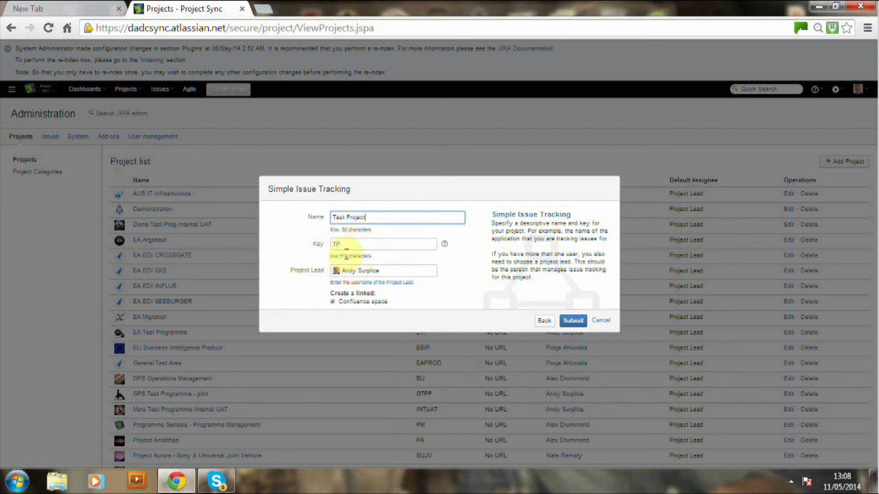
left_click(332, 302)
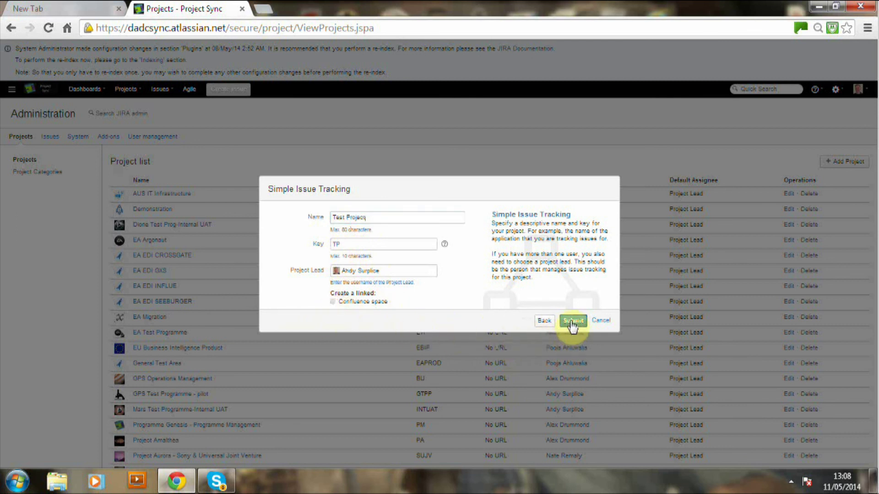
left_click(572, 321)
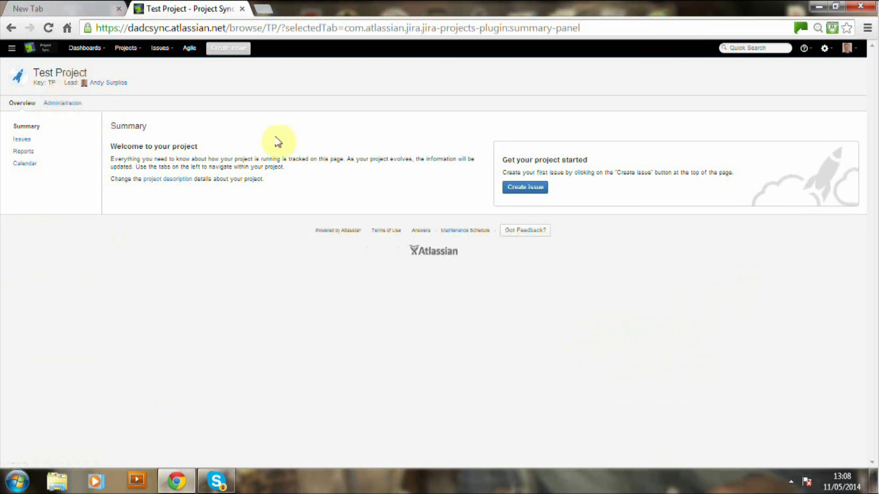
Step: Open Test Project's Edit dialog from the administration Projects list
left_click(536, 188)
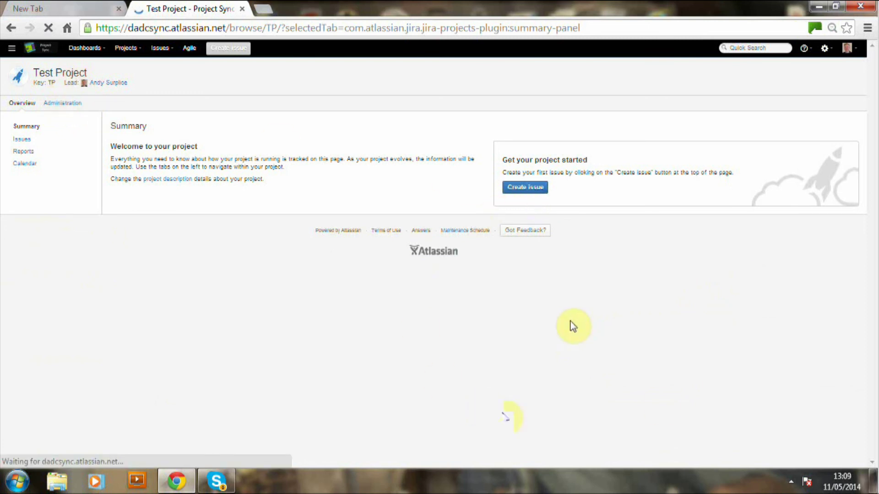
left_click(824, 48)
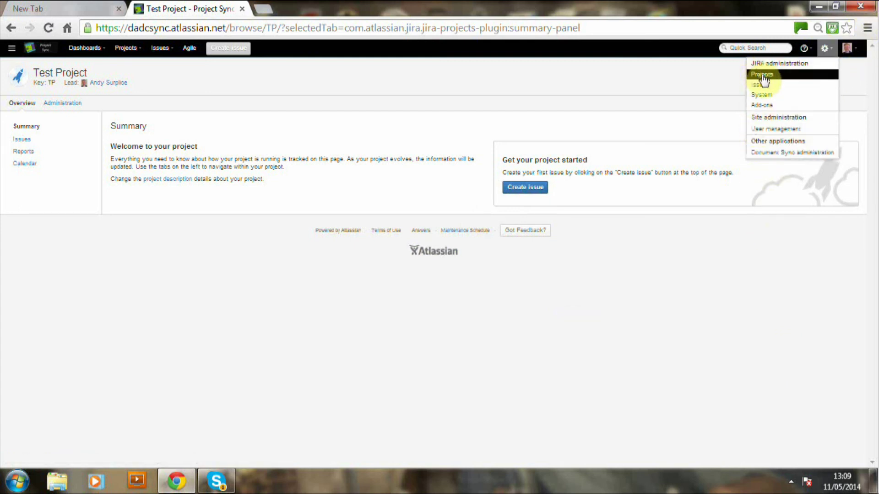
left_click(761, 75)
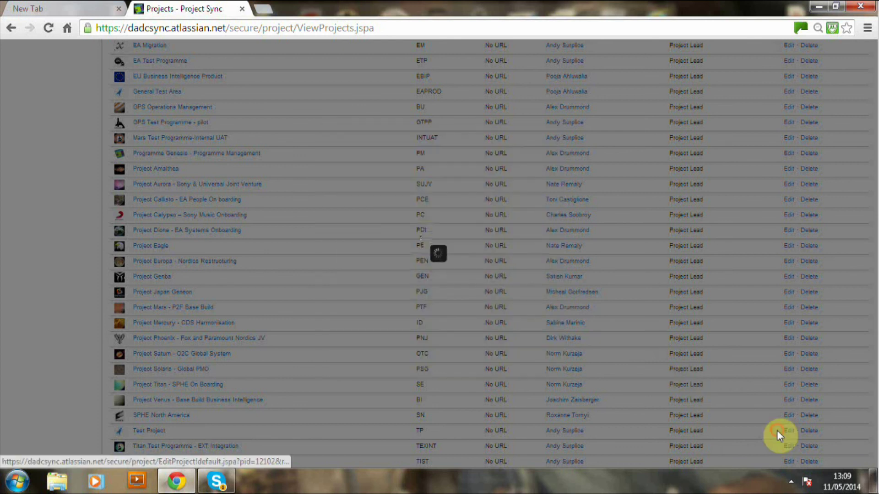
Step: Upload the Migration image and crop it over the birds as Test Project's avatar
left_click(776, 430)
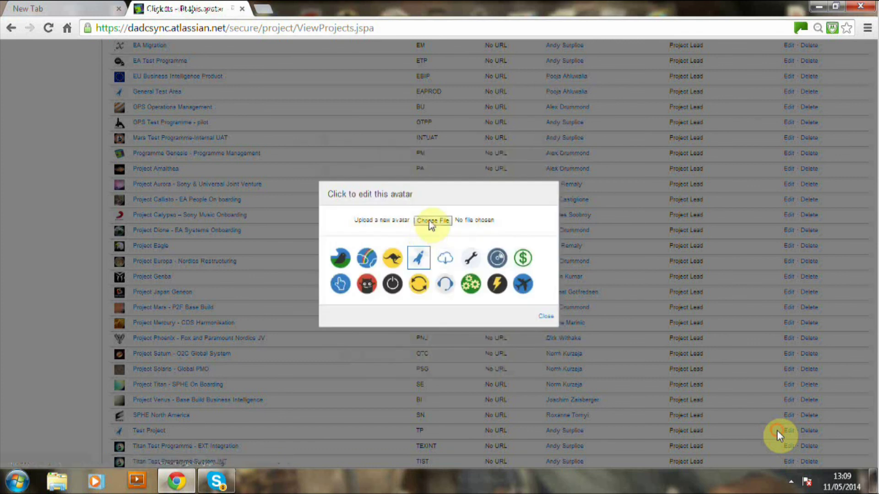
left_click(431, 224)
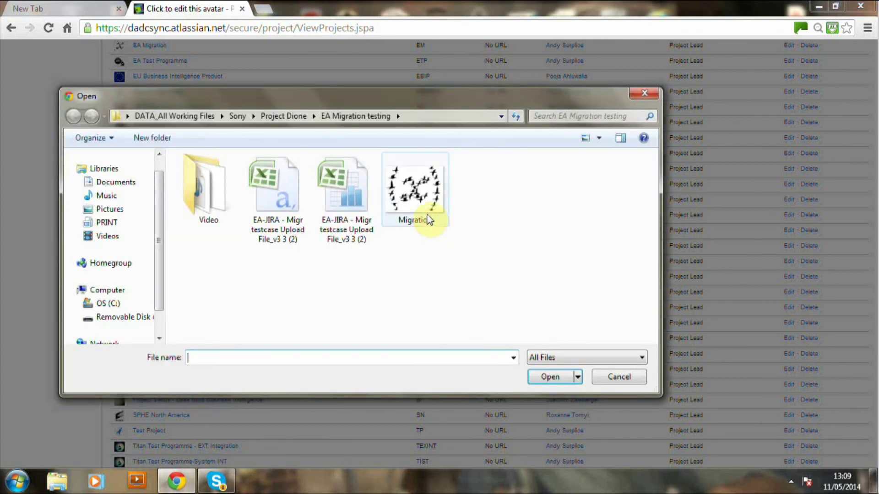
left_click(420, 197)
left_click(551, 377)
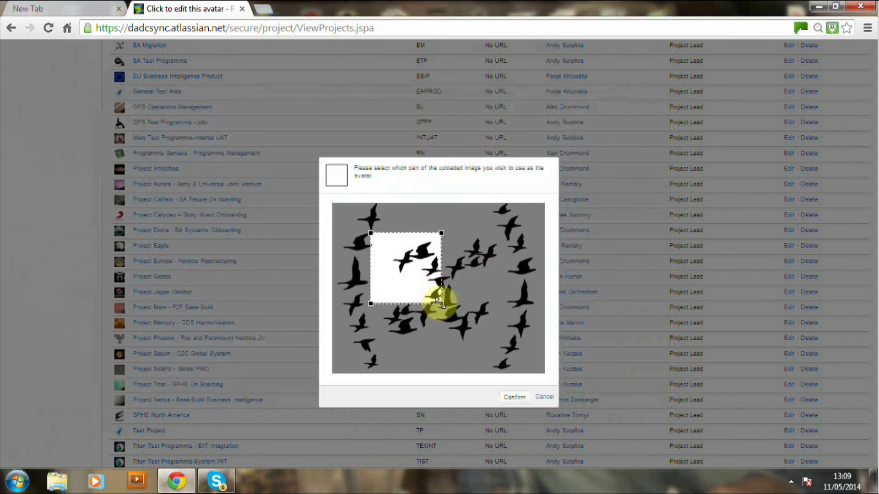
left_click_drag(440, 302, 556, 373)
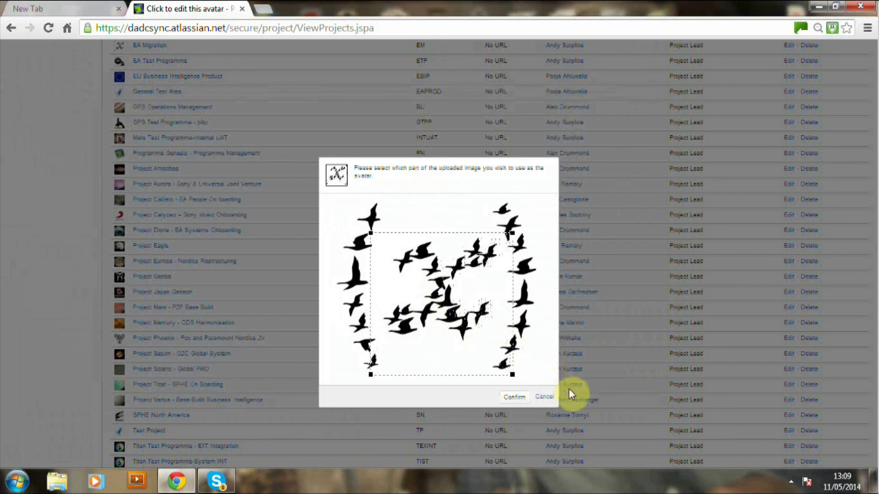
left_click_drag(370, 236, 332, 199)
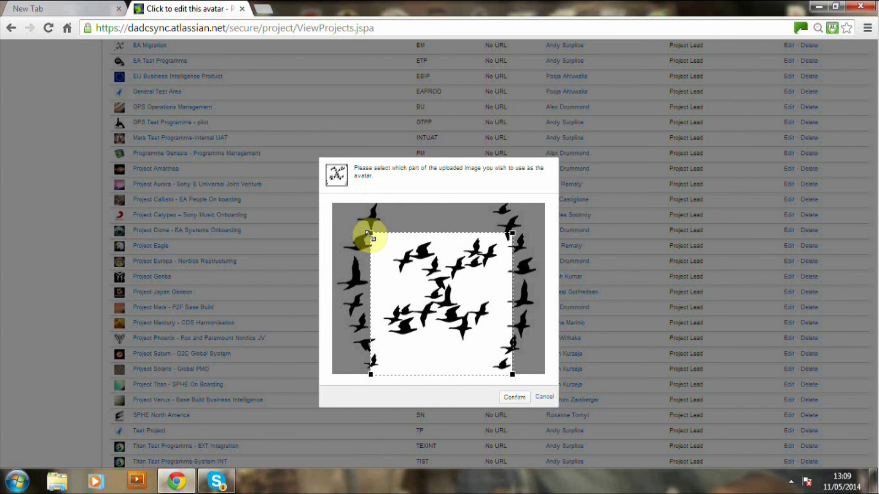
left_click(514, 399)
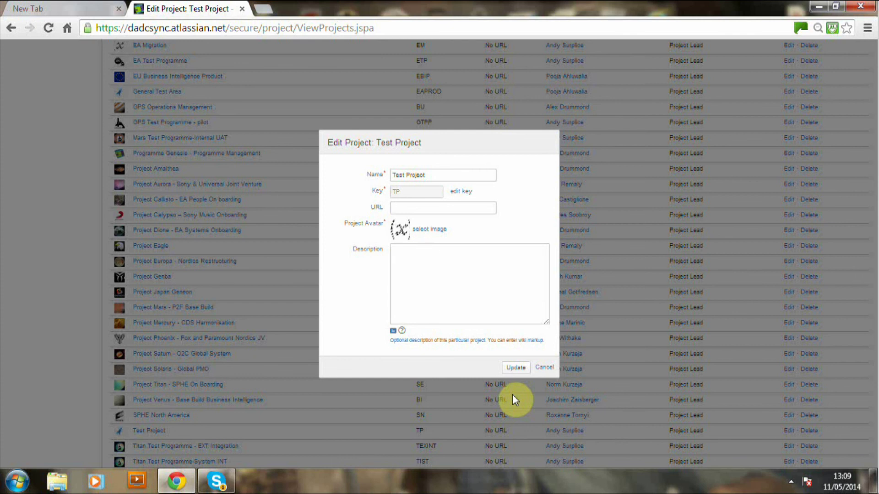
Step: Enter 'Training session' as the description and save the project details
type("Training session")
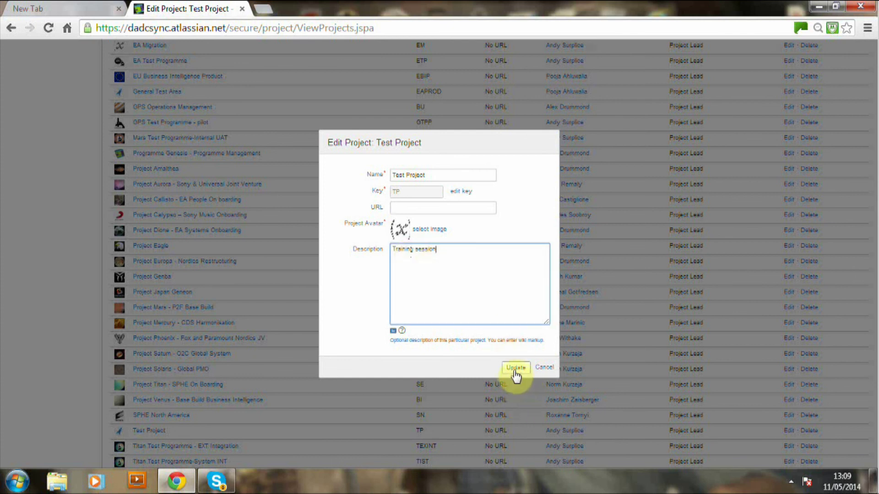
left_click(516, 369)
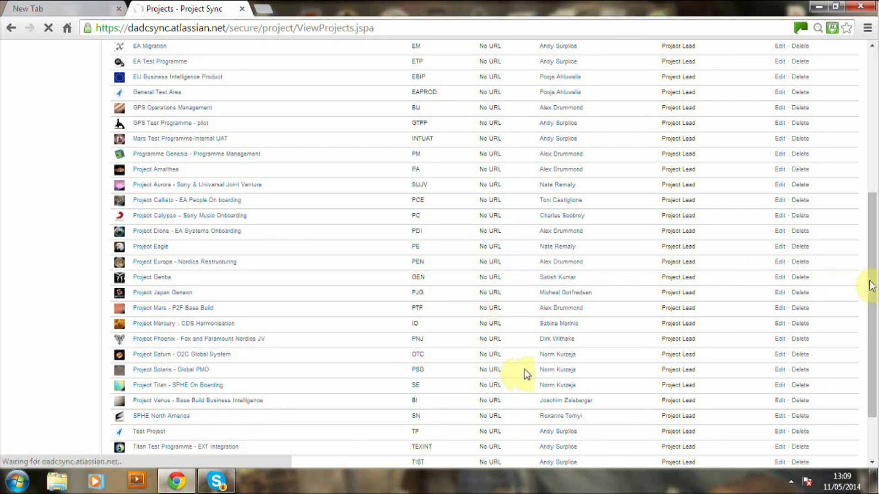
left_click_drag(872, 280, 870, 117)
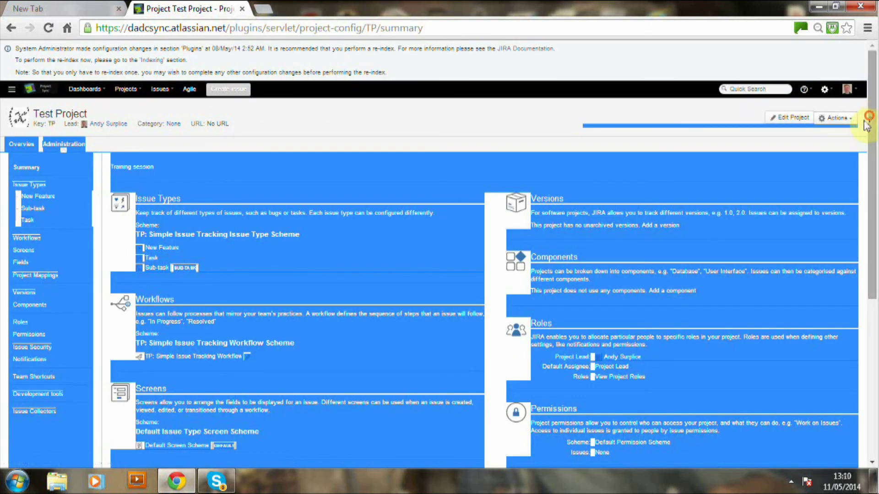
Step: Go to Test Project's administration summary via the Projects list
left_click(748, 159)
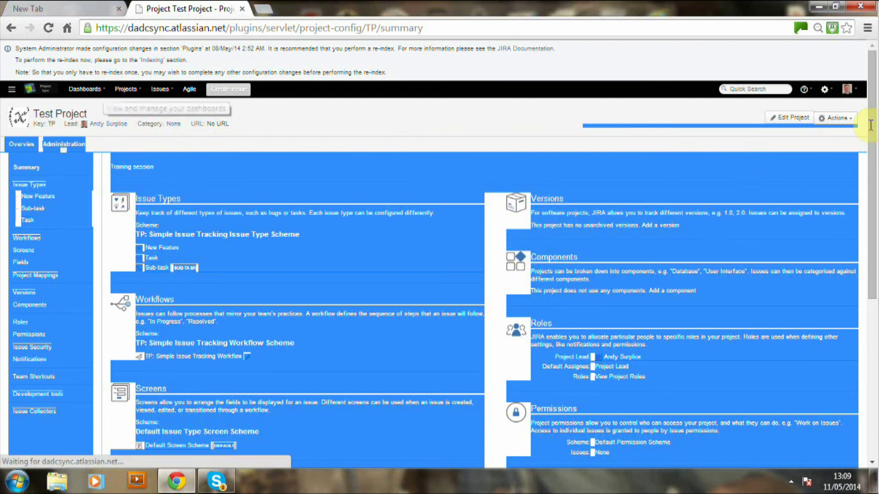
left_click(137, 91)
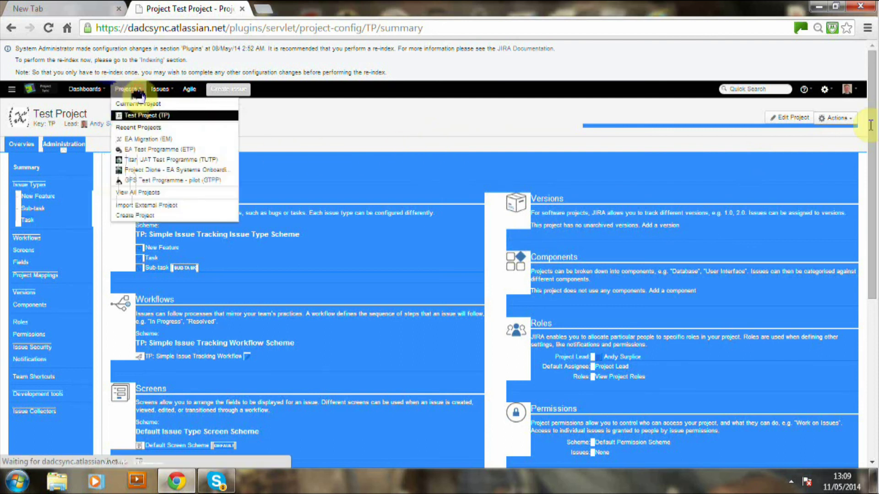
left_click(139, 120)
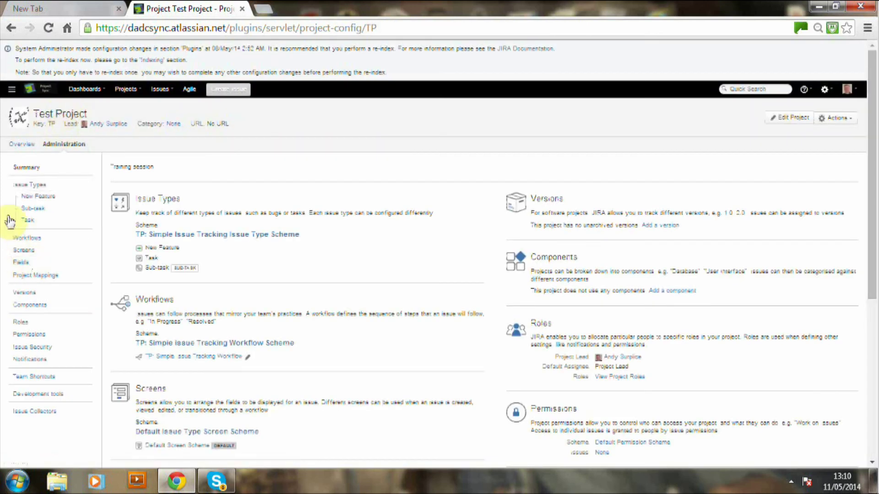
Step: Open Test Project's issue type settings to change its issue type scheme
left_click(37, 185)
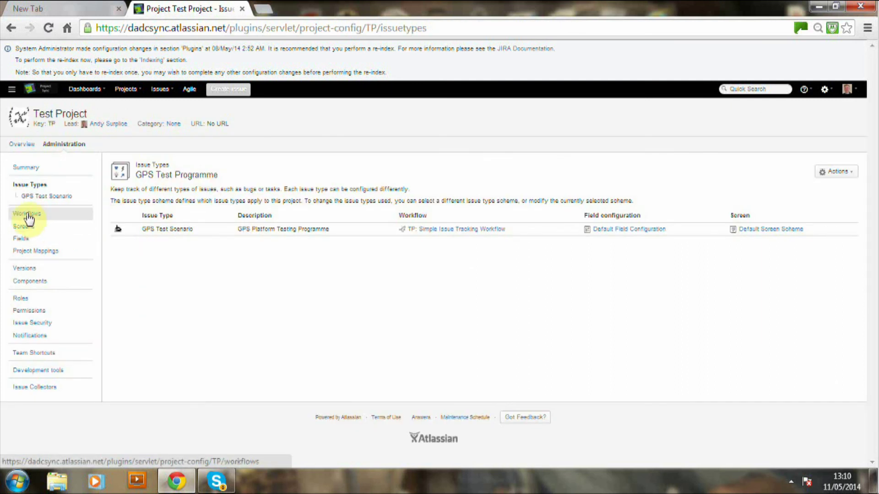
Step: Associate the GPS Platform Testing workflow scheme with Test Project
left_click(27, 214)
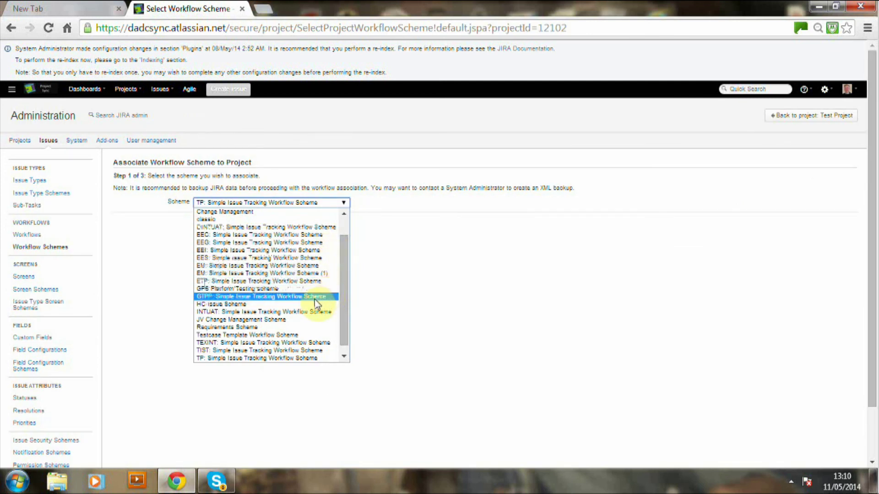
left_click(328, 242)
left_click(213, 225)
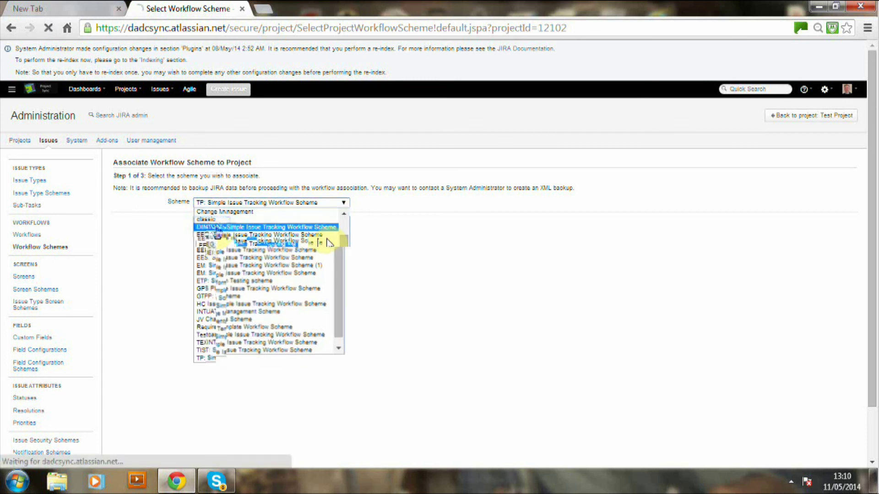
left_click(218, 228)
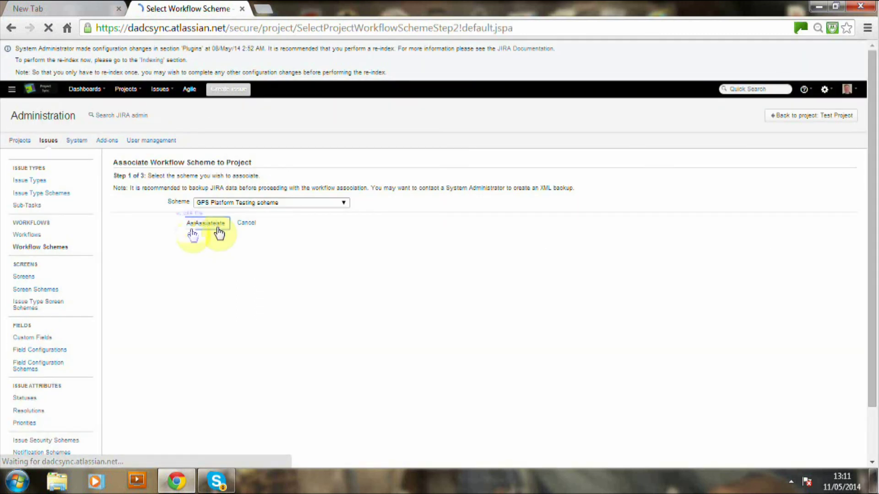
left_click(217, 229)
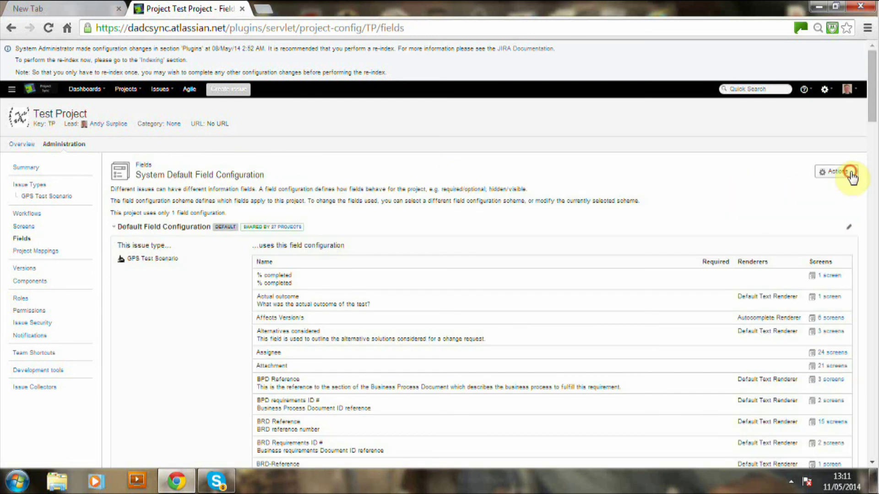
Step: Switch Test Project's field configuration scheme to GPS Config Scheme (GPS Testing Config)
left_click(852, 177)
left_click(820, 197)
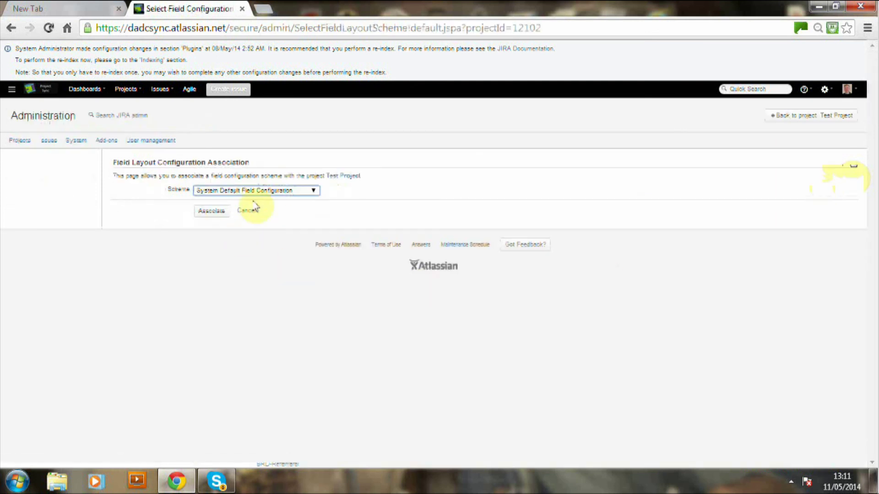
left_click(315, 191)
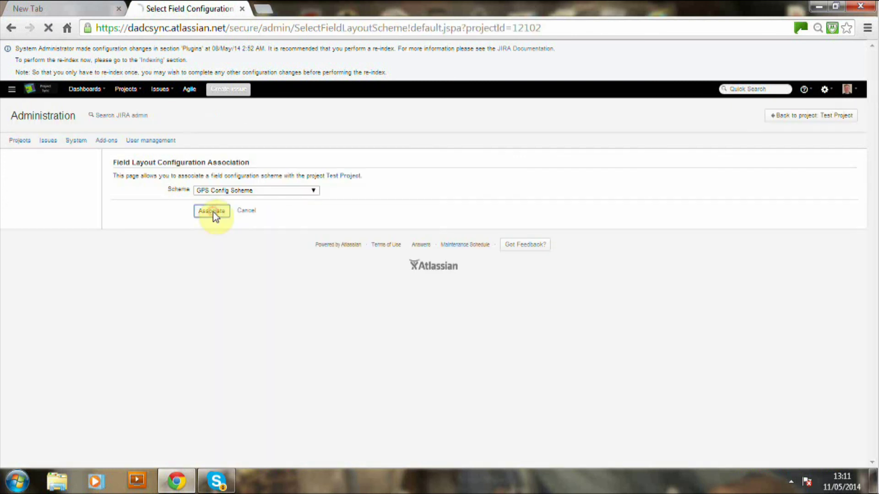
left_click(212, 211)
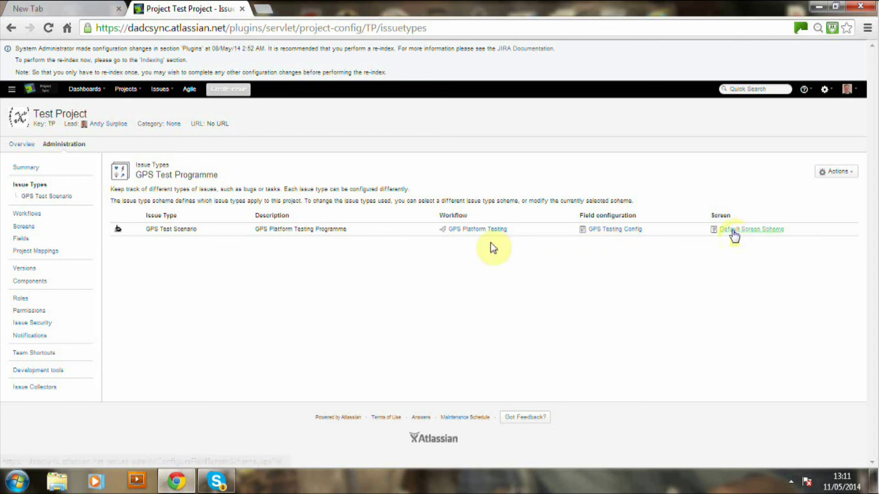
Step: Associate the GPS Testing Issue Type Screen Scheme with Test Project
left_click(25, 227)
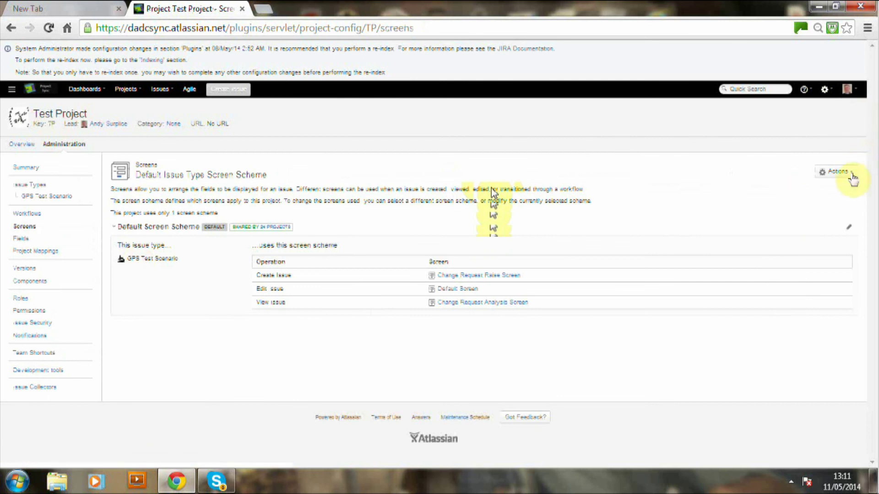
left_click(850, 178)
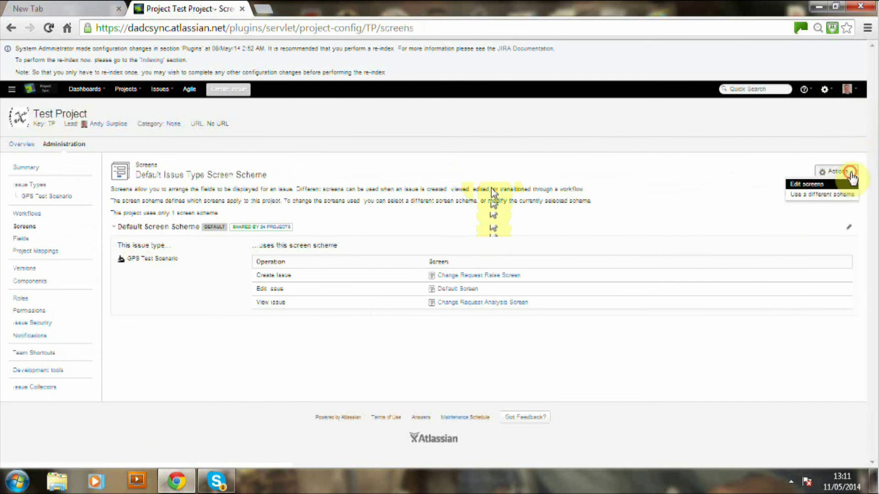
left_click(820, 197)
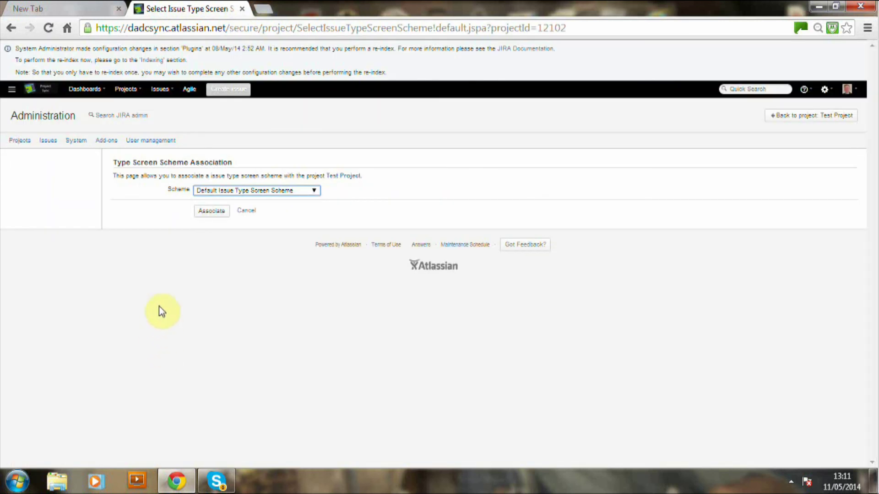
left_click(316, 196)
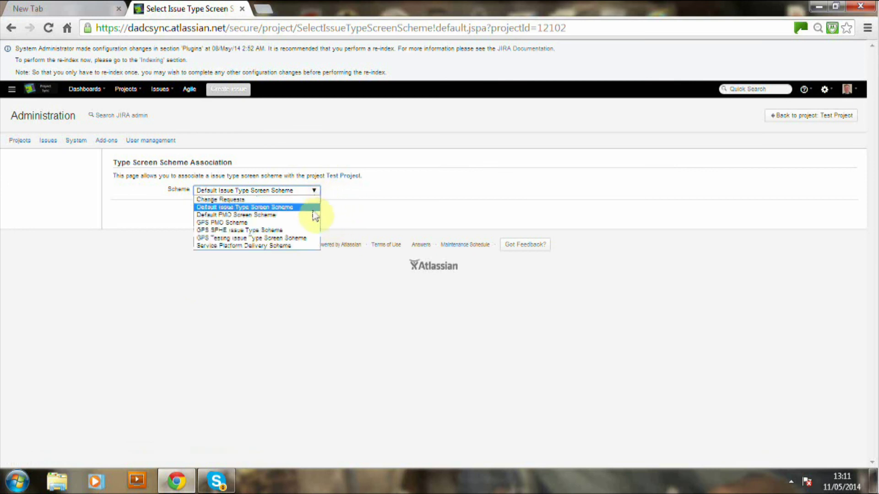
left_click(303, 231)
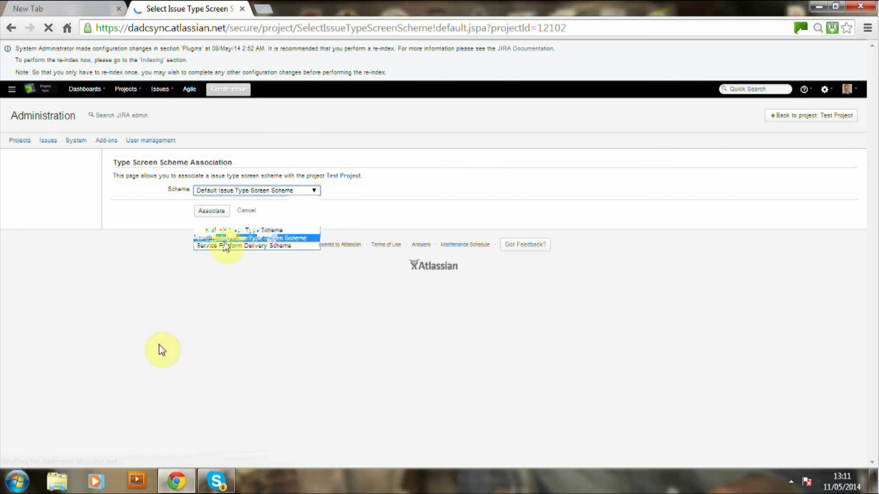
left_click(225, 245)
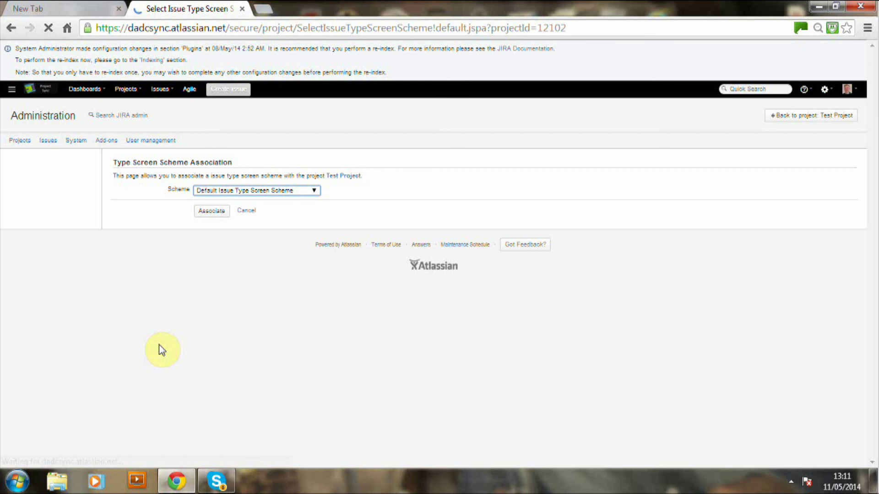
left_click(224, 238)
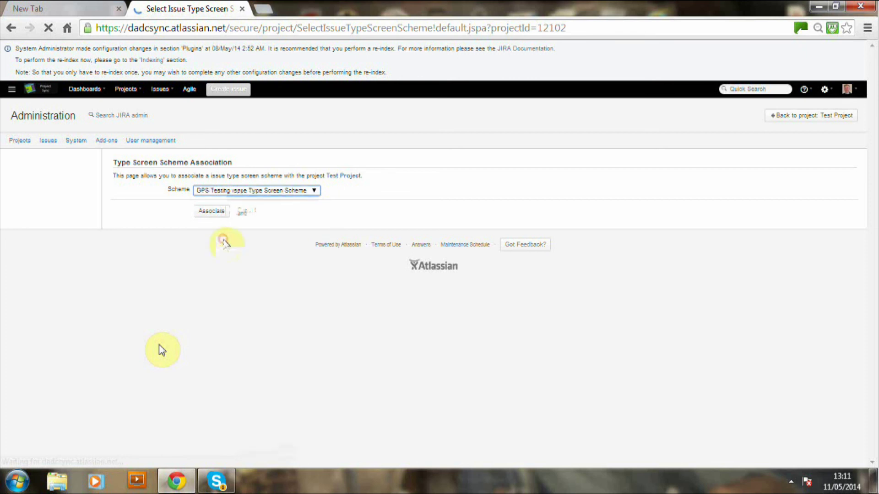
left_click(213, 212)
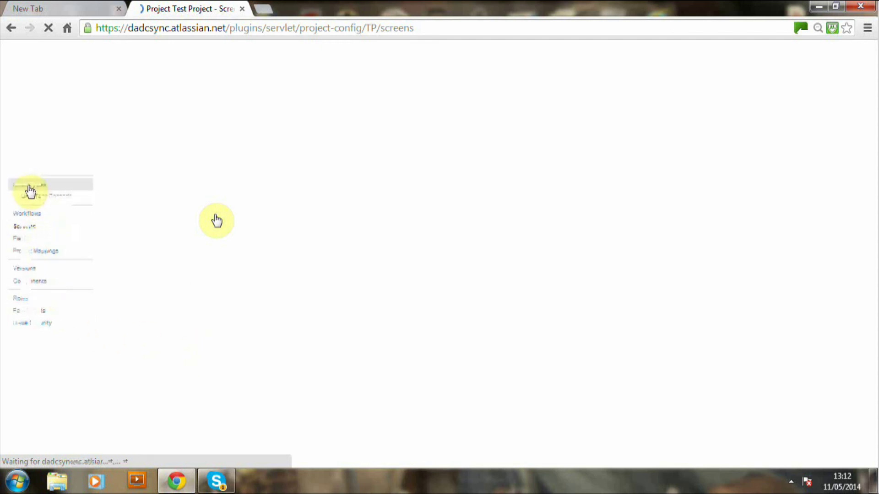
left_click(27, 187)
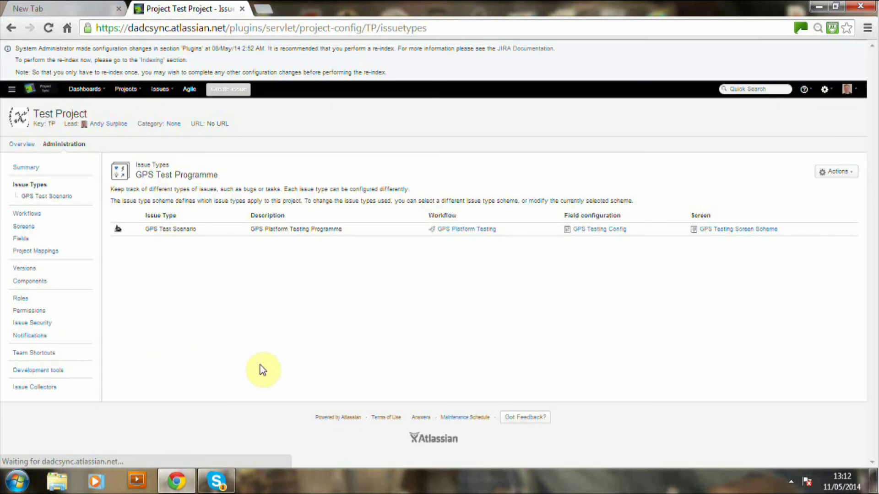
key("alt+Left")
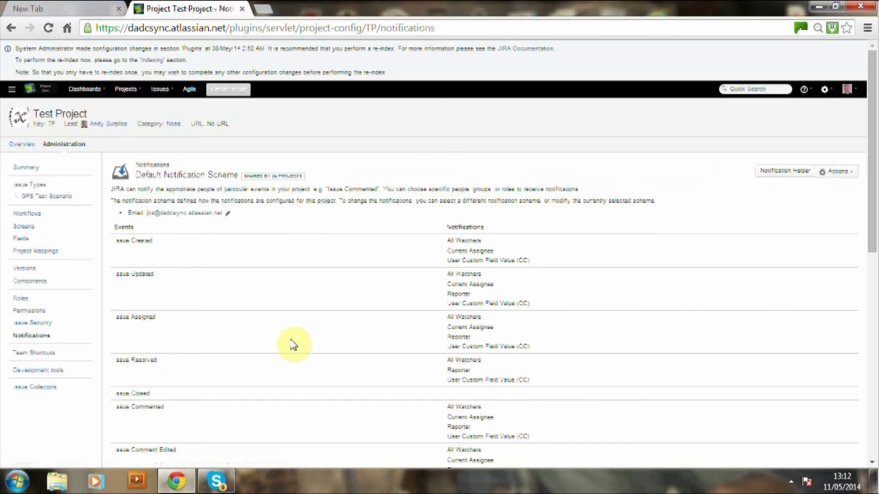
Step: Choose to replace Test Project's default notification scheme with Notification_excl Reporter
scroll(865, 241, "down", 1)
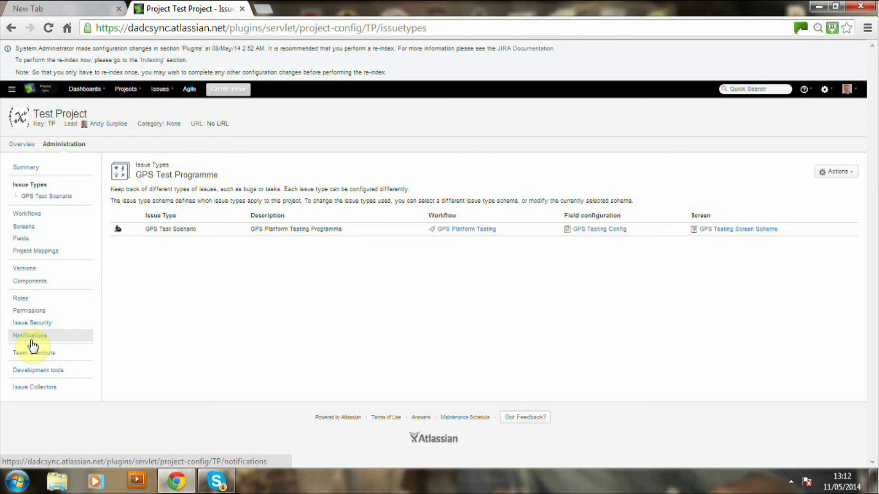
left_click(851, 126)
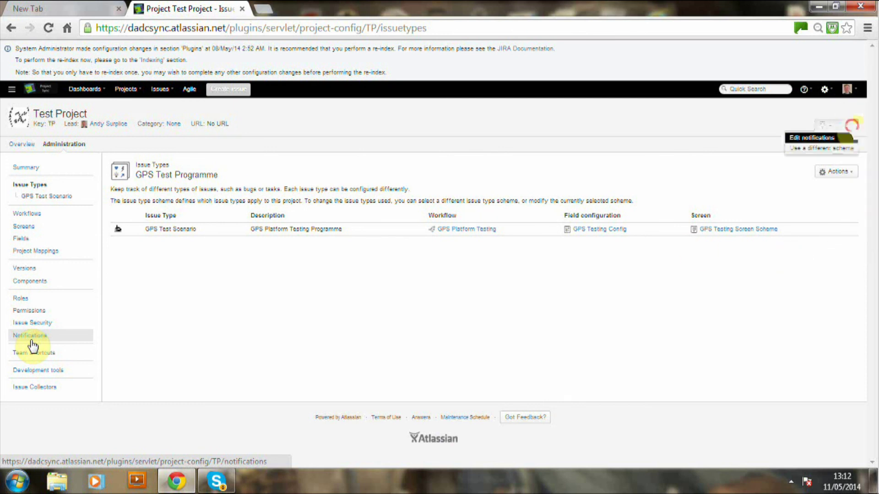
left_click(851, 126)
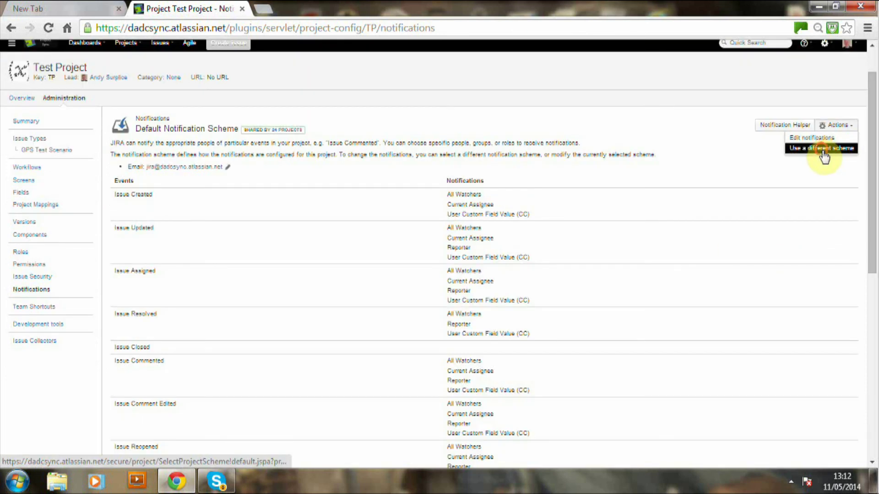
left_click(822, 149)
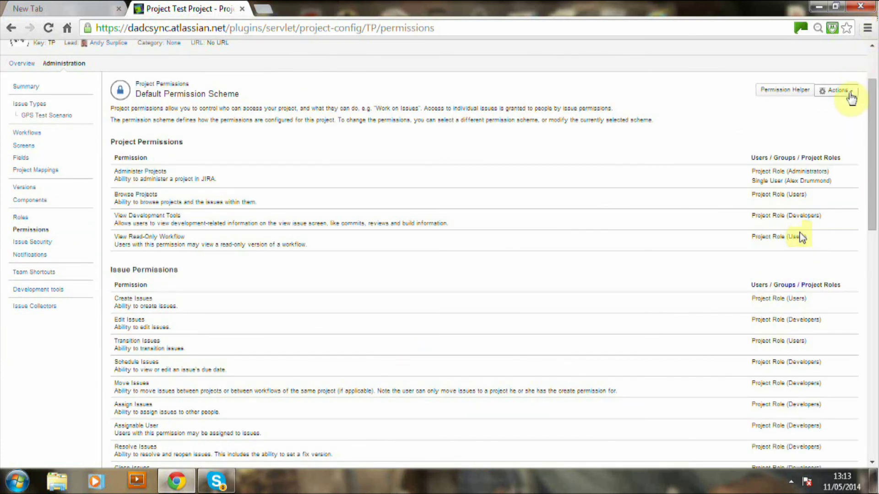
Step: Associate the GPS Test Programme-Dione permission scheme with Test Project
left_click(849, 94)
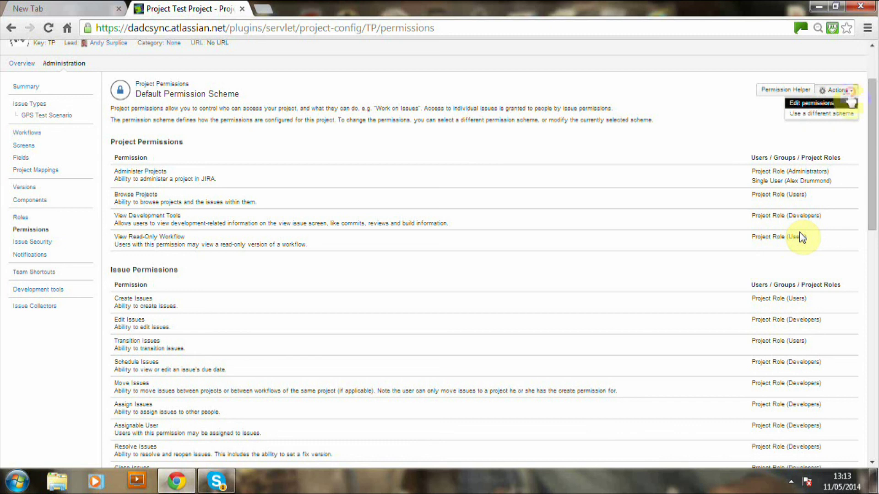
left_click(808, 118)
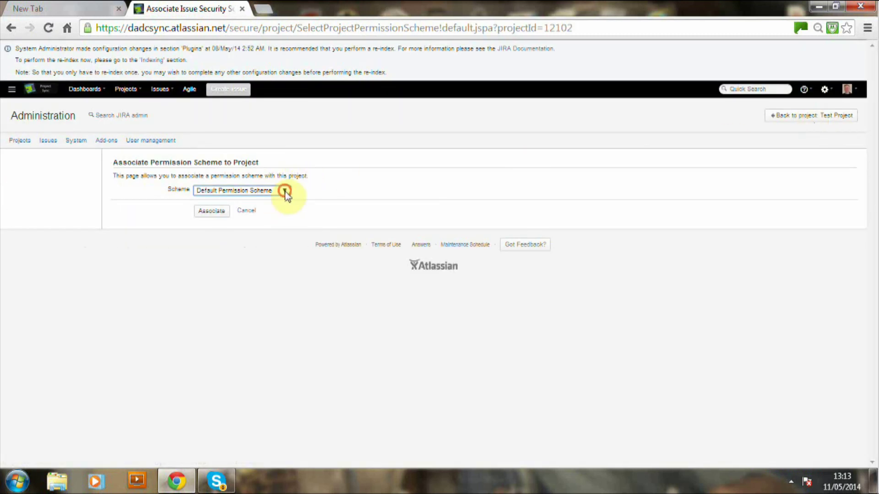
left_click(285, 191)
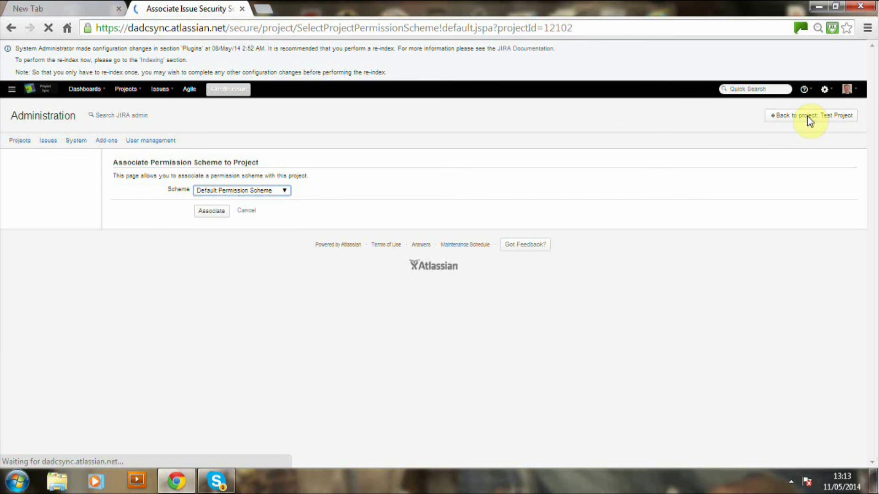
left_click(218, 301)
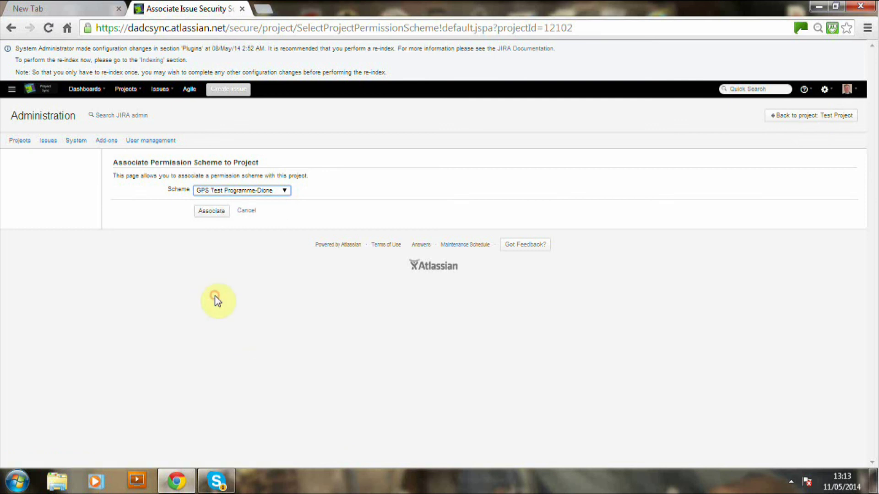
left_click(211, 214)
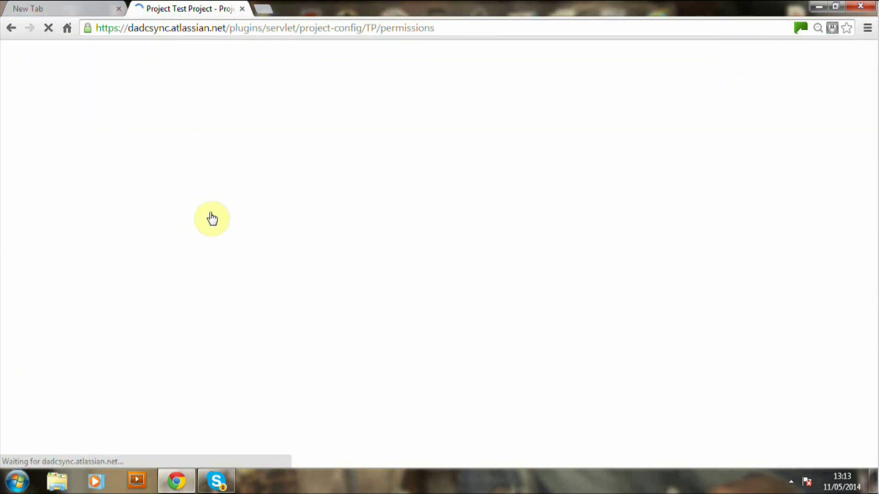
left_click(28, 144)
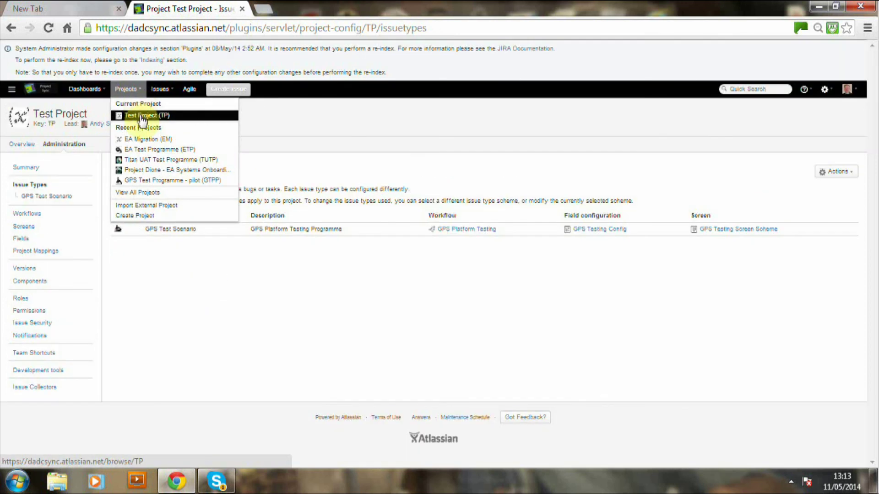
Step: From Test Project's overview, preview the create-issue form's Setup, Execution and Defect Triage & Fix tabs, then cancel
left_click(137, 114)
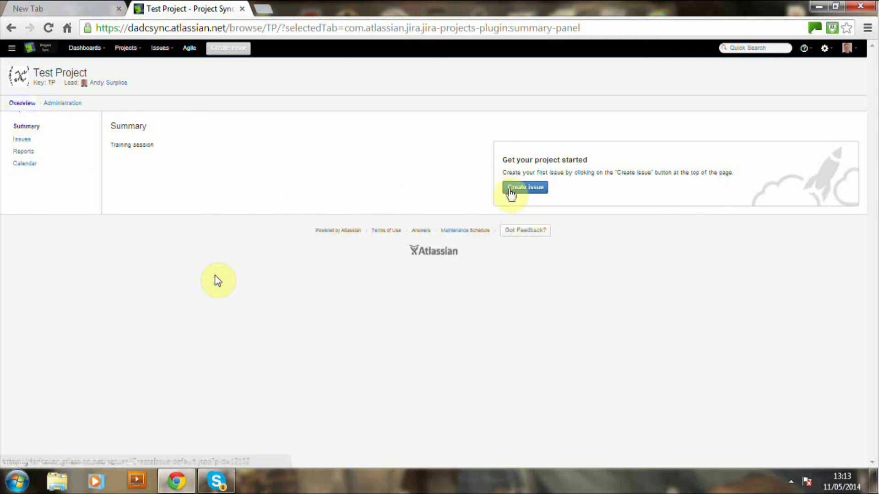
left_click(516, 190)
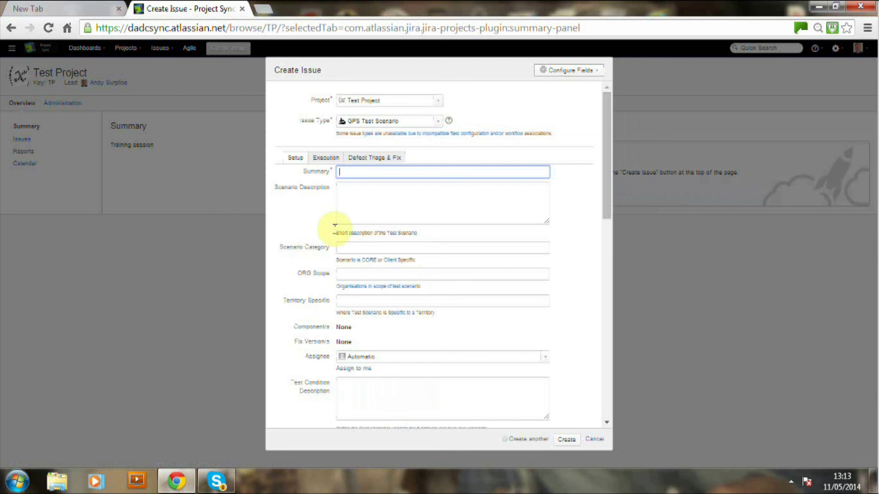
left_click(319, 159)
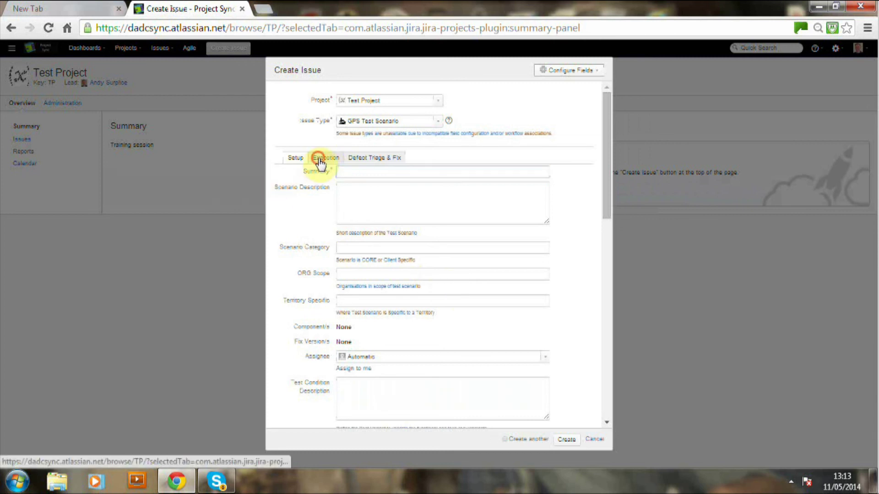
left_click(354, 158)
left_click(289, 157)
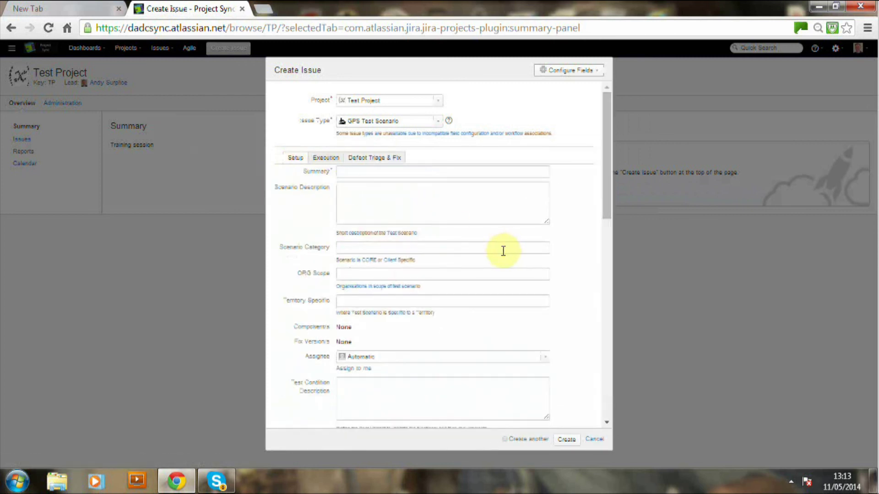
left_click(593, 441)
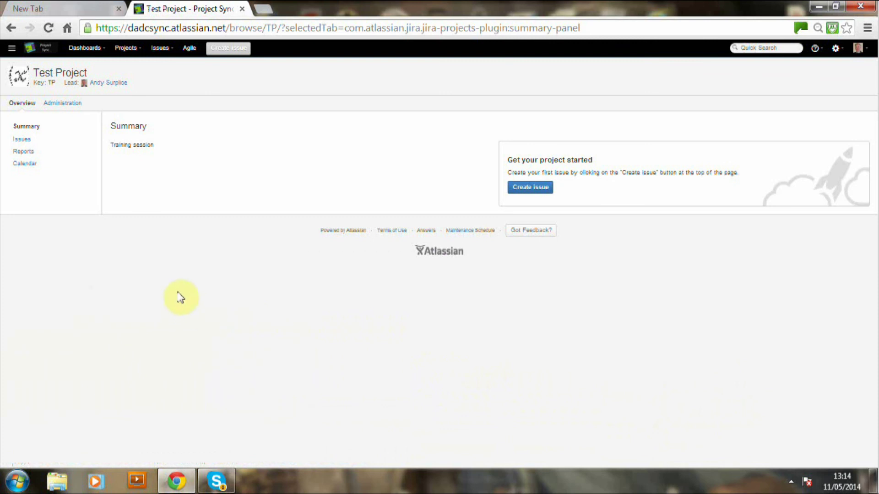
Step: Launch the screen recorder and open the workbook's Office button menu
left_click(17, 487)
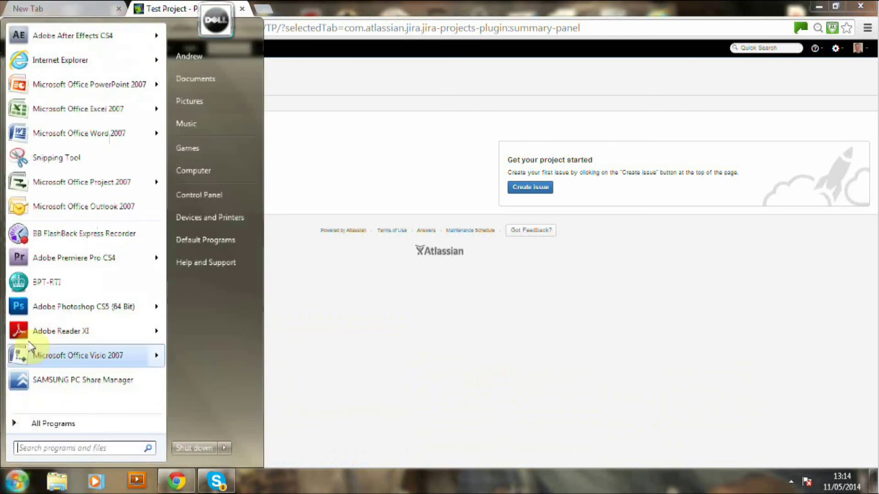
left_click(44, 238)
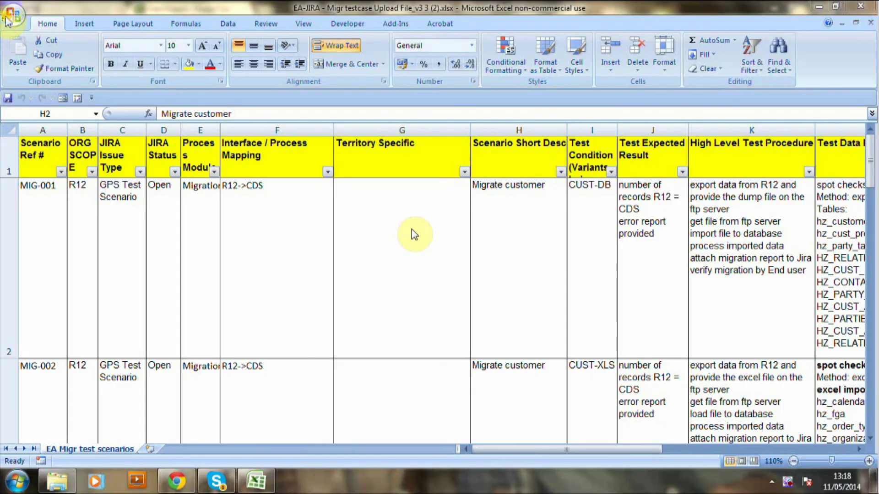
left_click(13, 13)
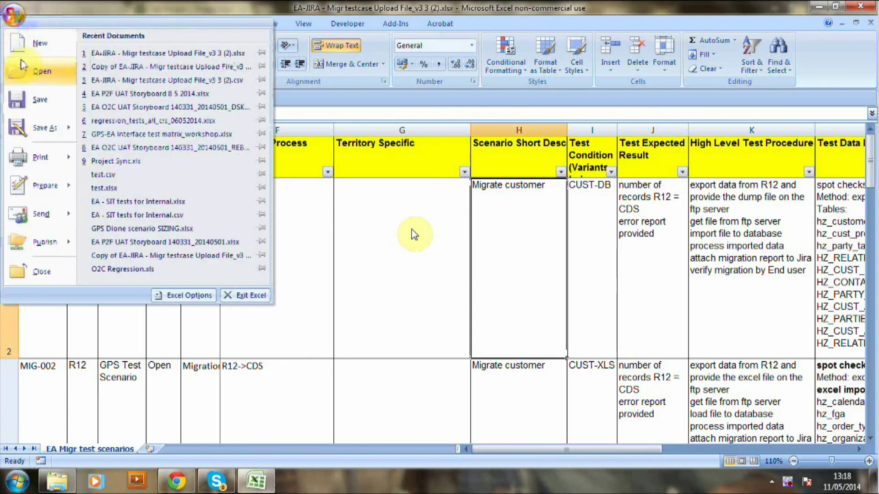
Step: Open Save As in another format with CSV (Comma delimited) as the file type
mouse_move(41, 128)
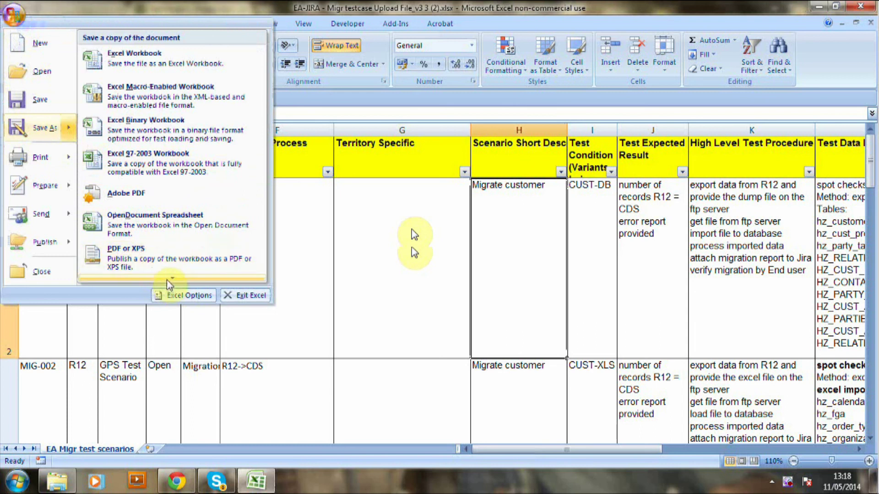
mouse_move(166, 280)
left_click(148, 266)
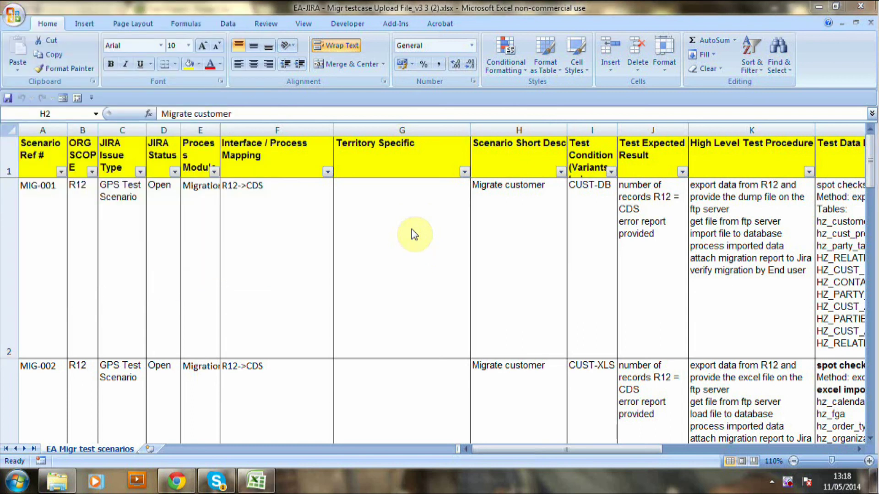
key("alt+f")
key("a")
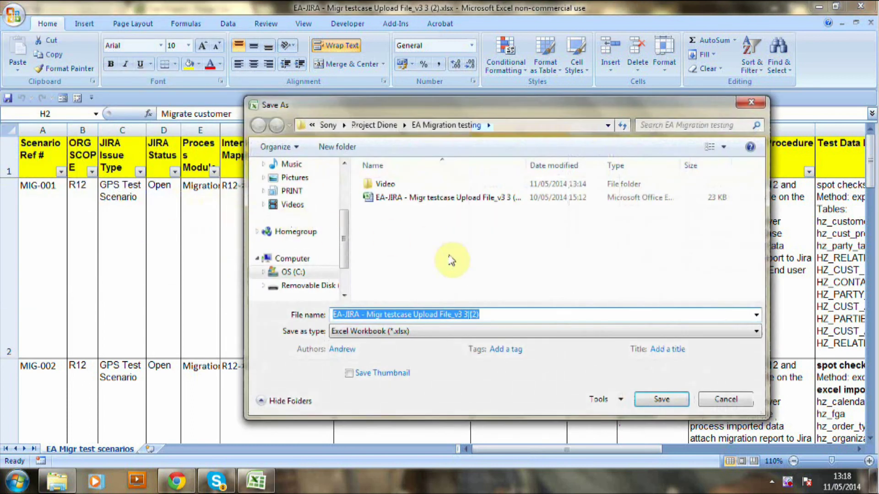
left_click(759, 336)
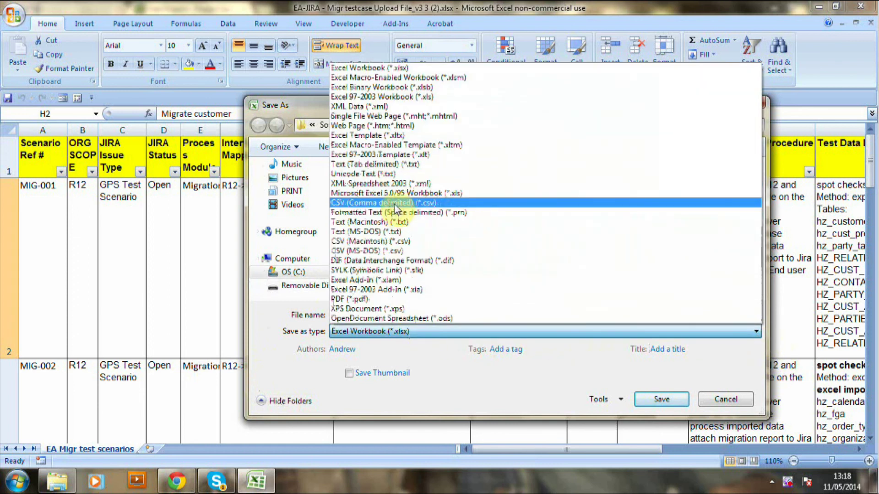
left_click(395, 207)
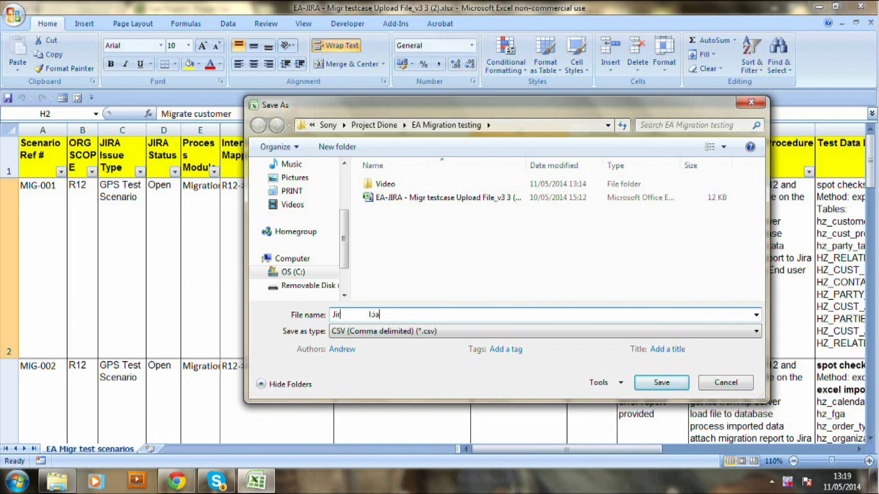
Step: Save the sheet as Jira test upload.csv in CSV format, then close it keeping CSV
left_click(676, 386)
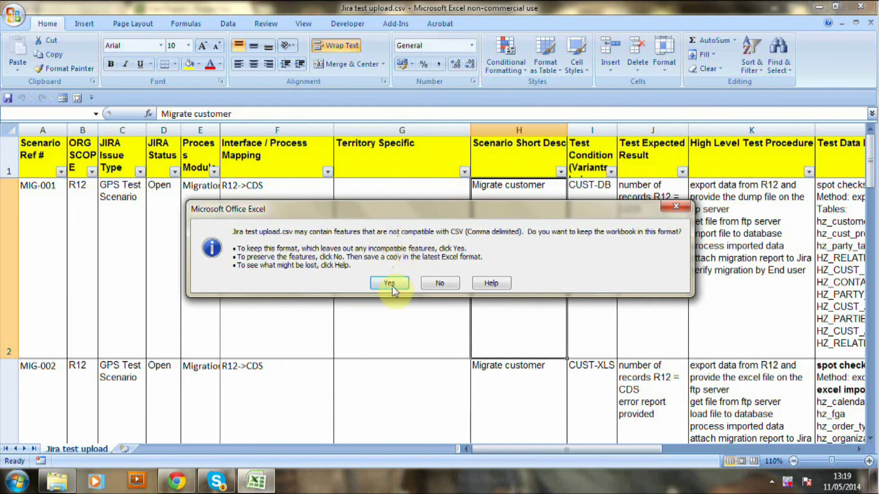
left_click(394, 287)
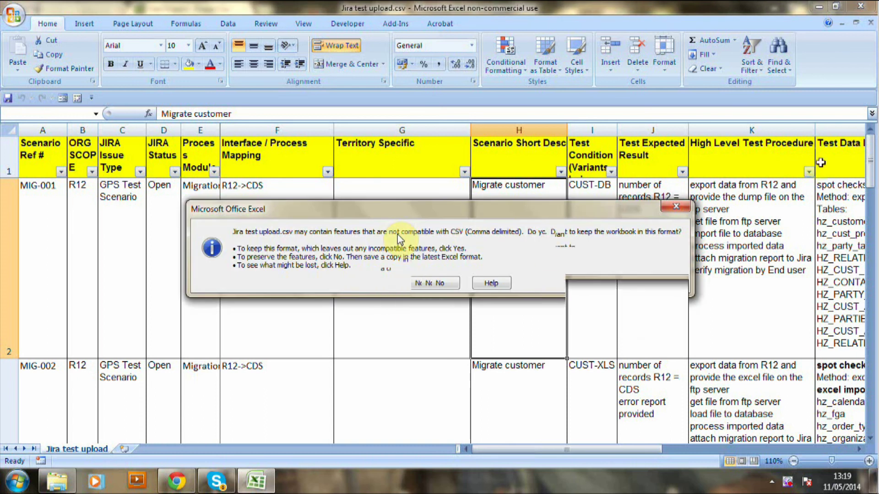
left_click(871, 22)
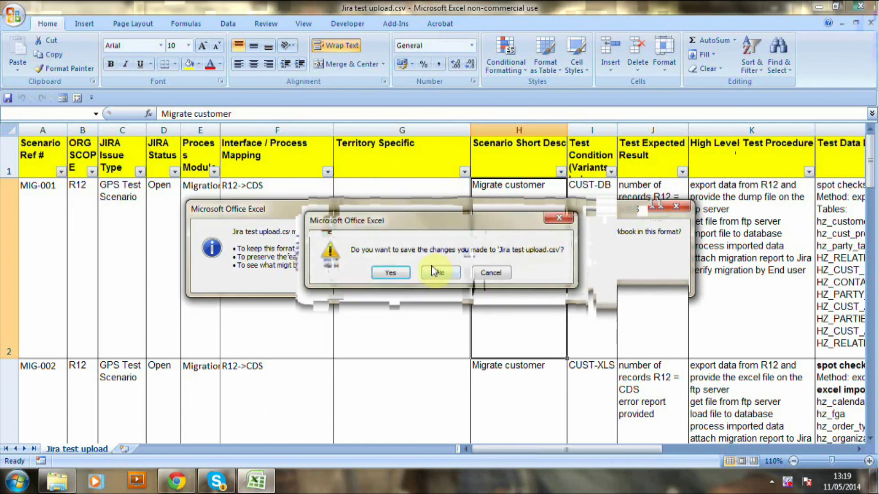
left_click(399, 275)
left_click(396, 280)
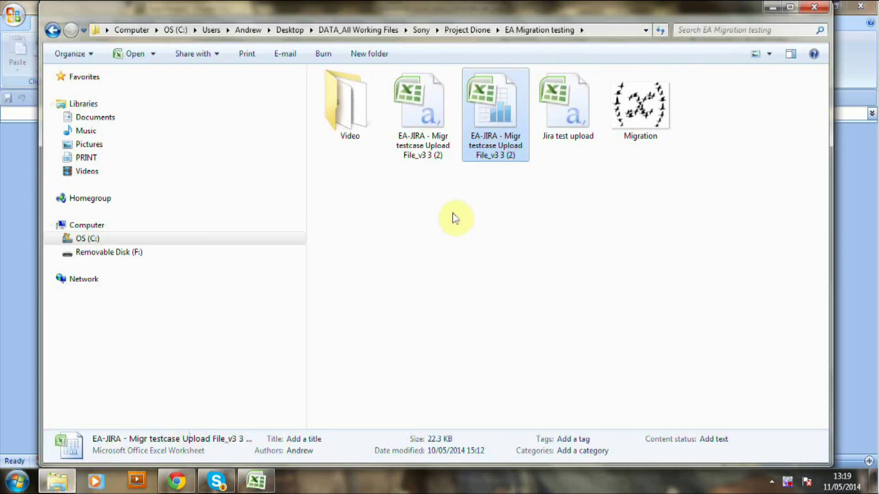
Step: Reopen Jira test upload.csv to check its rows, then return to Jira in Chrome
left_click(576, 118)
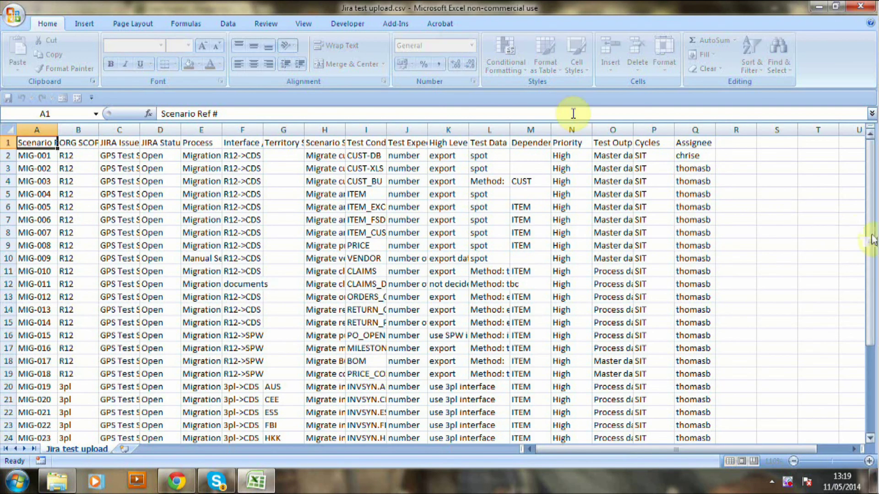
left_click_drag(872, 240, 870, 423)
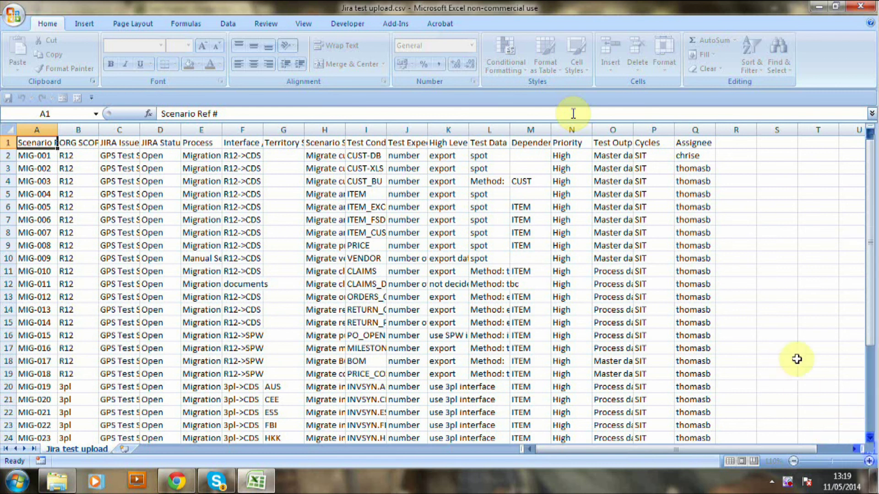
left_click_drag(870, 345, 870, 286)
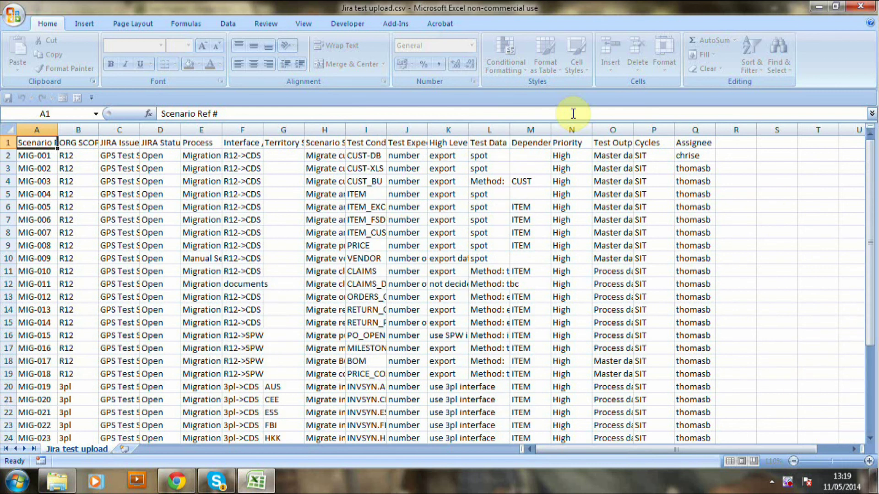
left_click(176, 483)
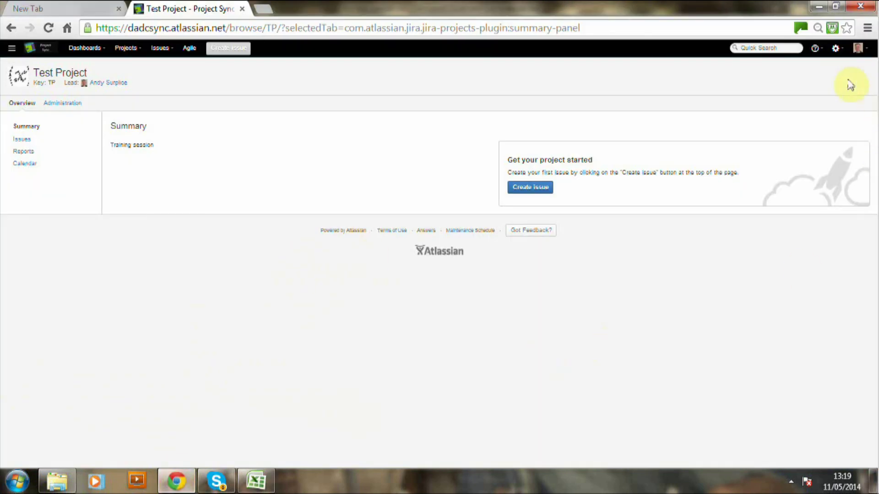
Step: Start a CSV External System Import with Jira test upload.csv as the source file
left_click(844, 52)
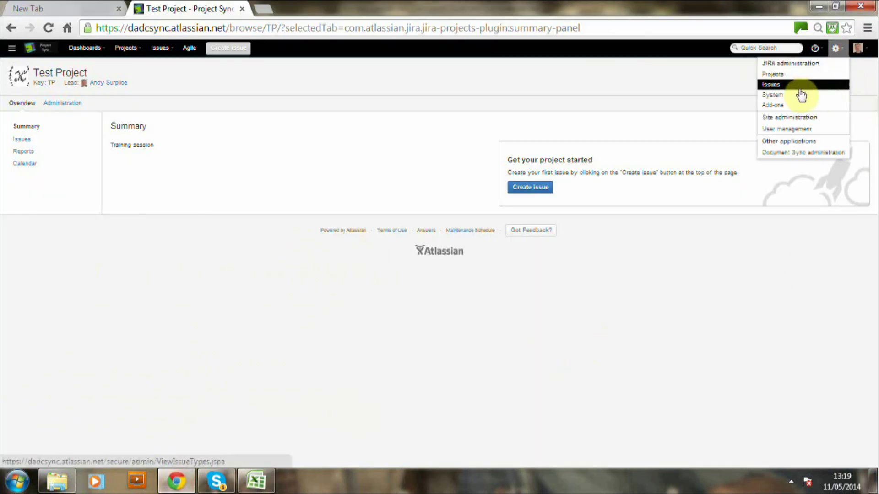
left_click(779, 96)
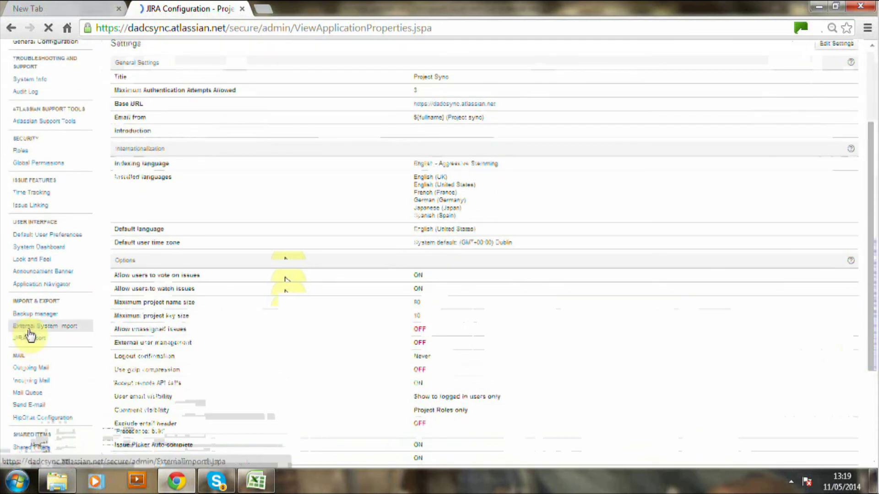
left_click(28, 330)
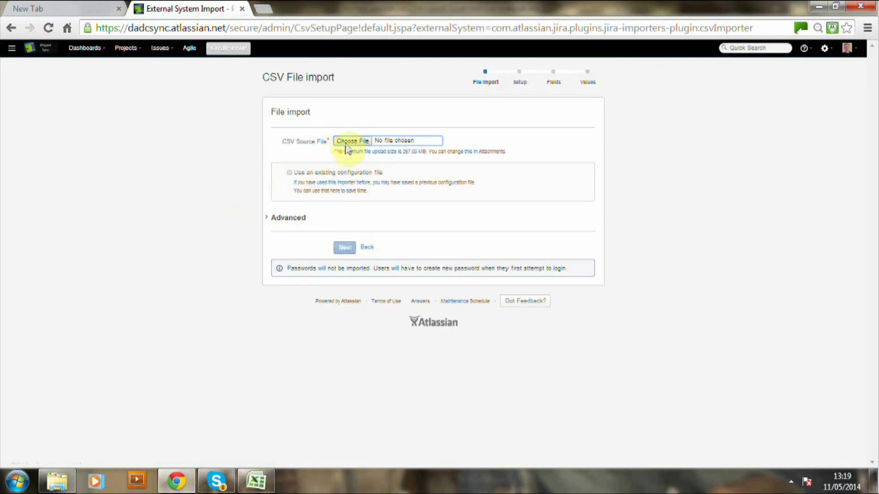
left_click(345, 142)
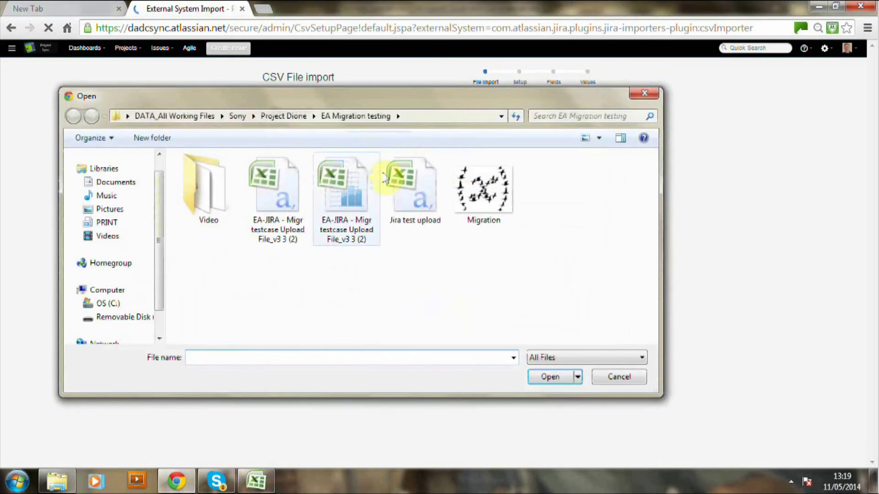
left_click(404, 194)
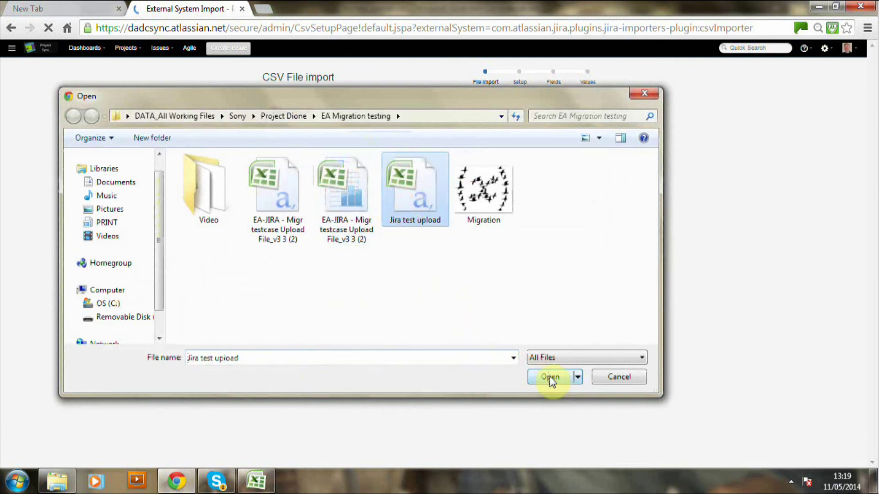
left_click(551, 377)
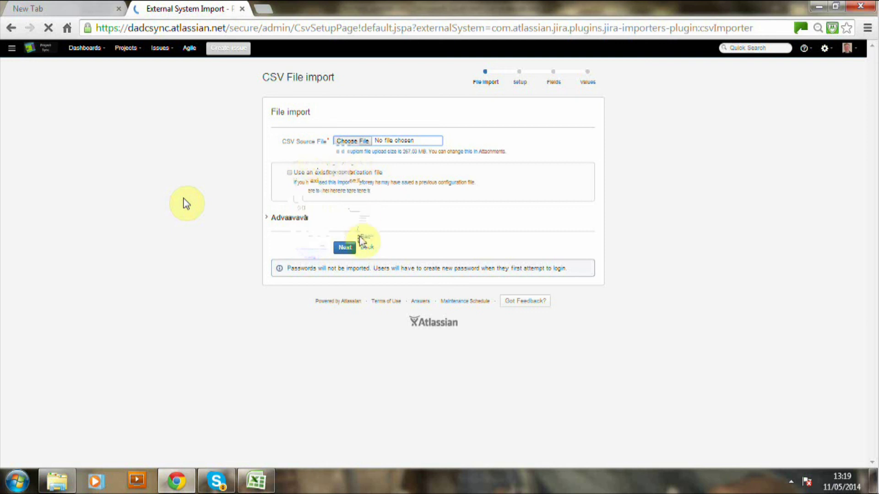
Step: Set Test Project as the import target and advance to the Map fields step
left_click(348, 243)
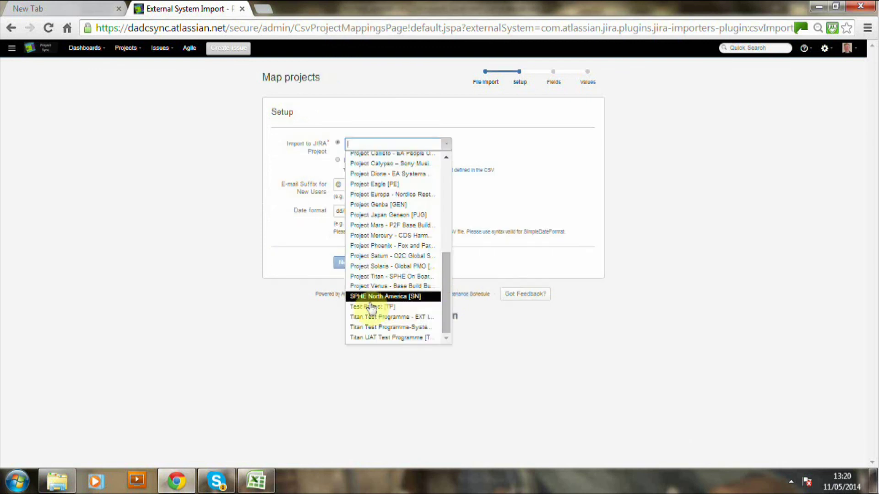
left_click(366, 307)
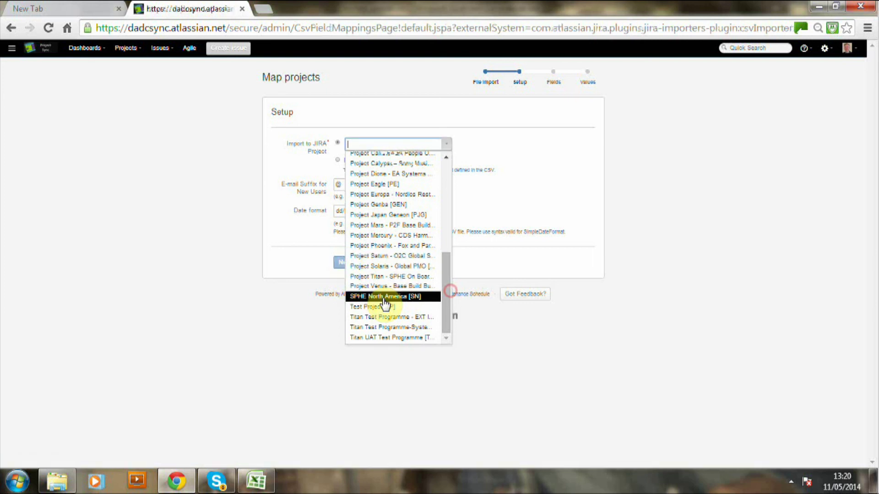
left_click(344, 266)
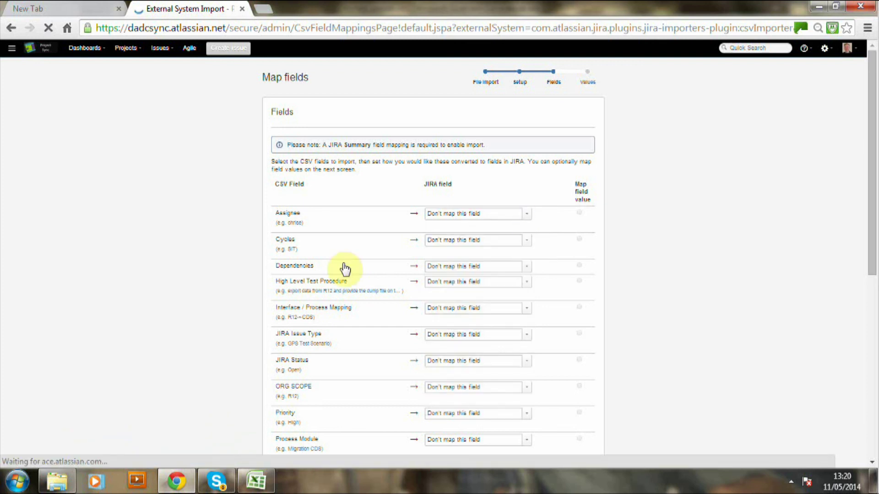
Step: Map Assignee to Assignee, Cycles to Fix Version/s, and High Level Test Procedure to Test Procedure
left_click(527, 214)
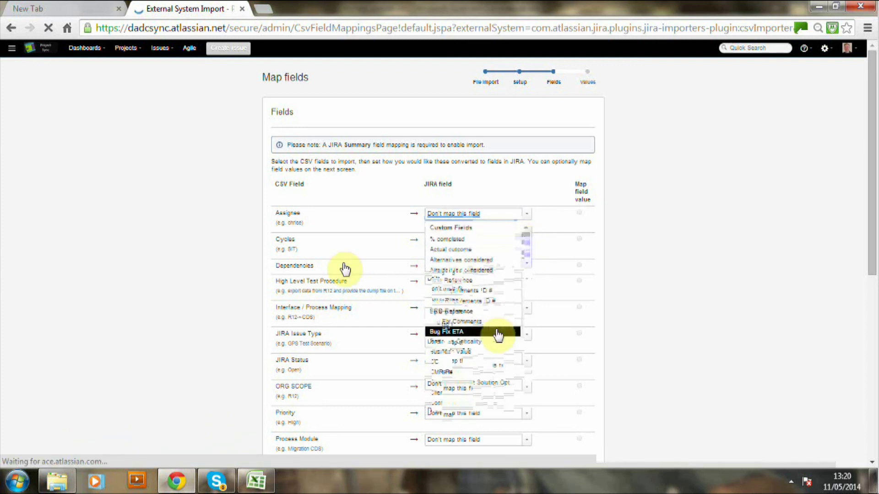
left_click_drag(526, 248, 533, 373)
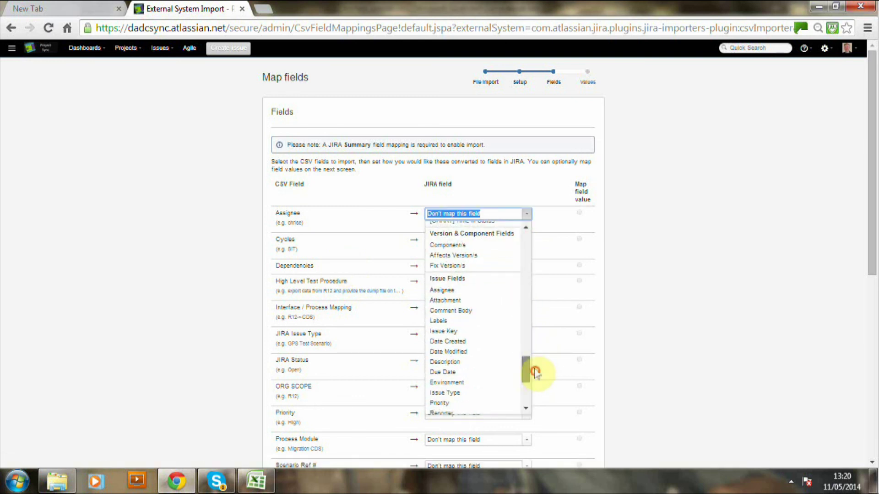
left_click(447, 293)
left_click_drag(525, 267, 540, 385)
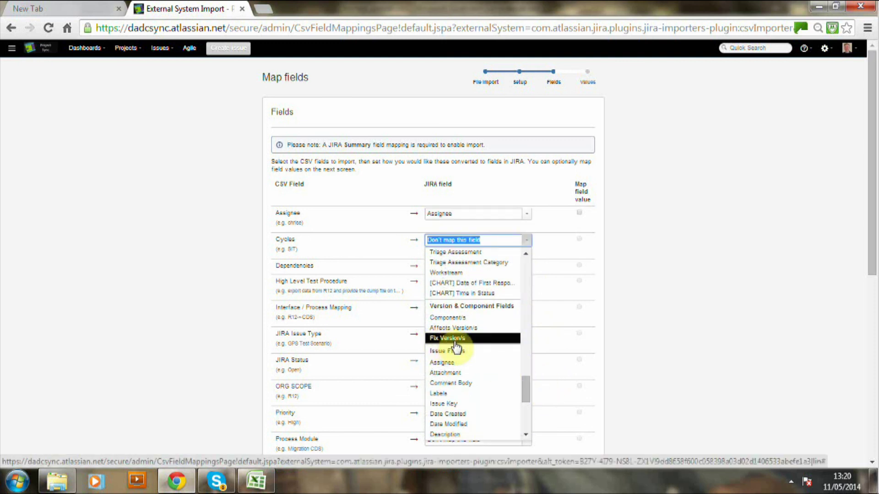
left_click(454, 340)
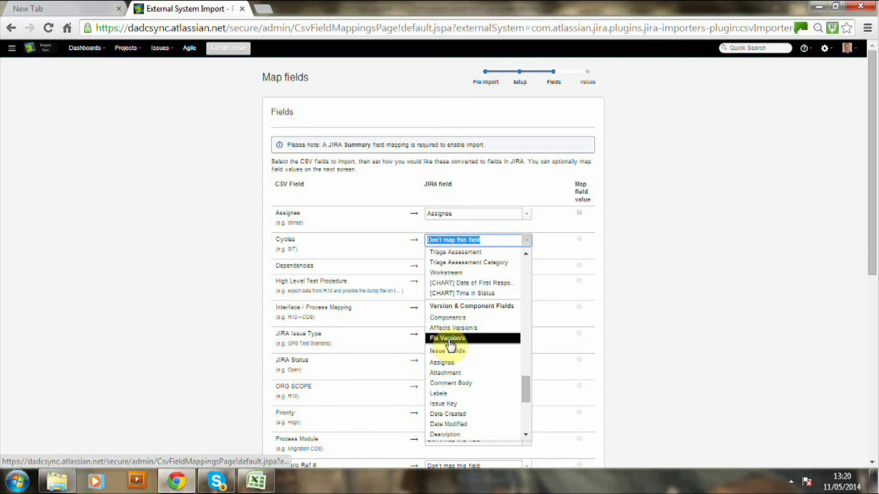
left_click(449, 340)
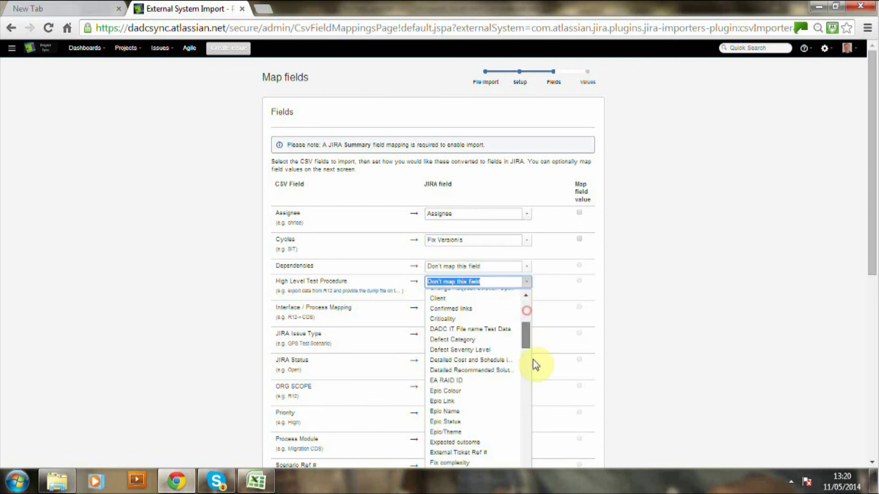
left_click_drag(530, 363, 540, 404)
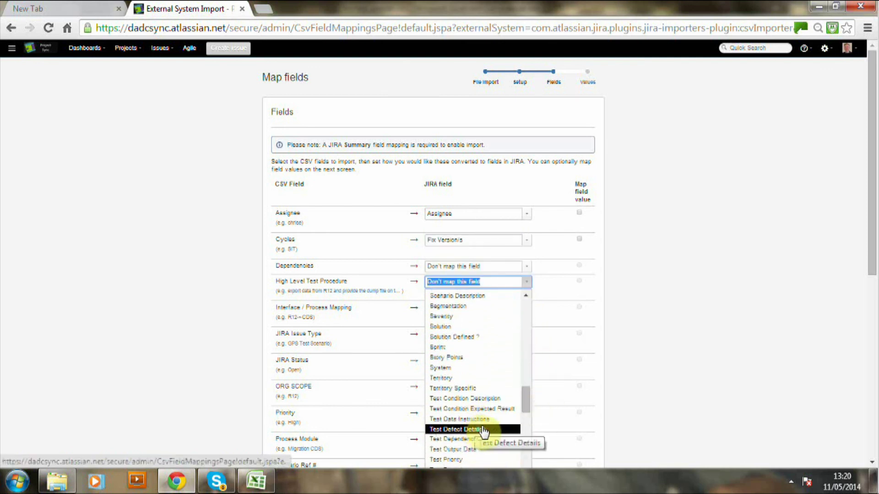
left_click_drag(524, 406, 524, 412)
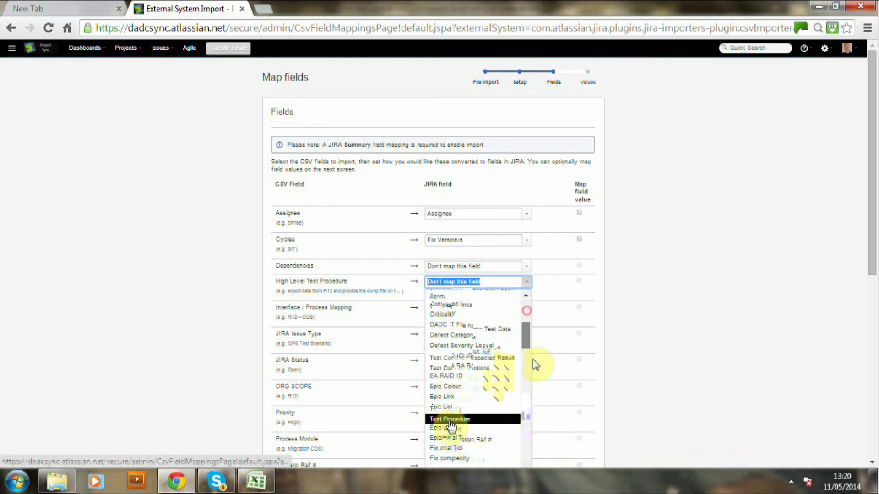
left_click(448, 420)
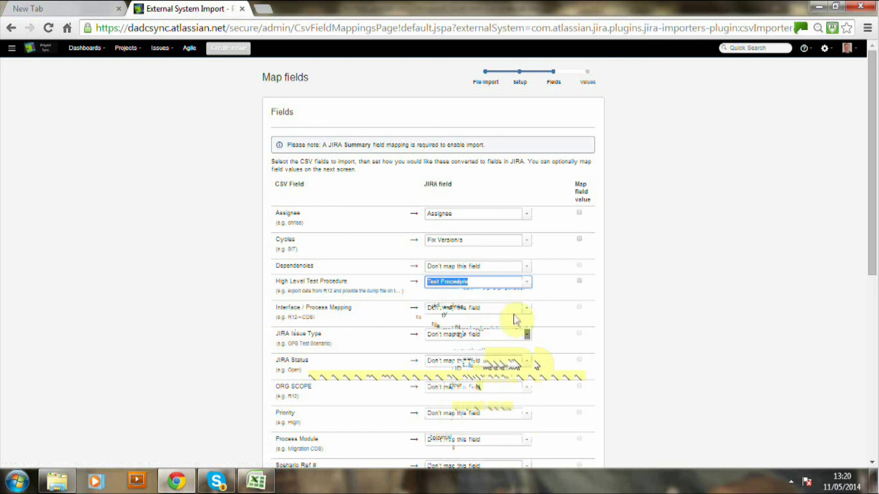
Step: Map Interface / Process Mapping to Interface Mapping and JIRA Issue Type to Issue Type, including its values
left_click(527, 312)
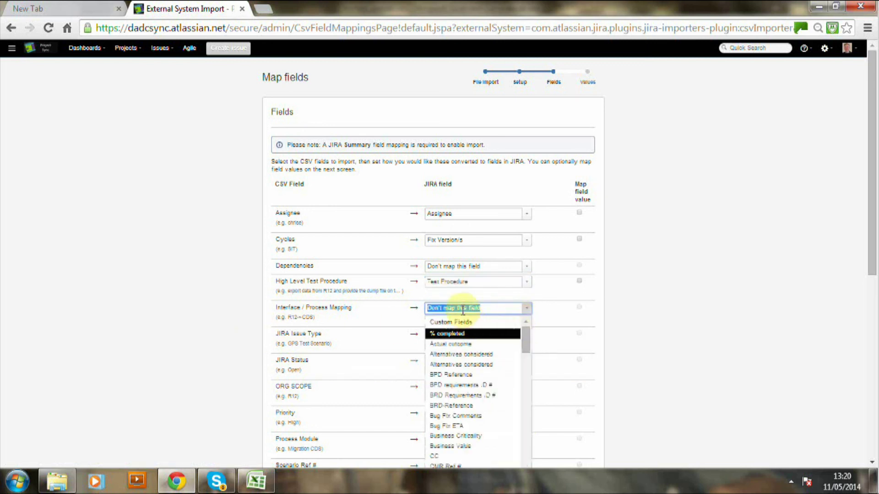
left_click(492, 307)
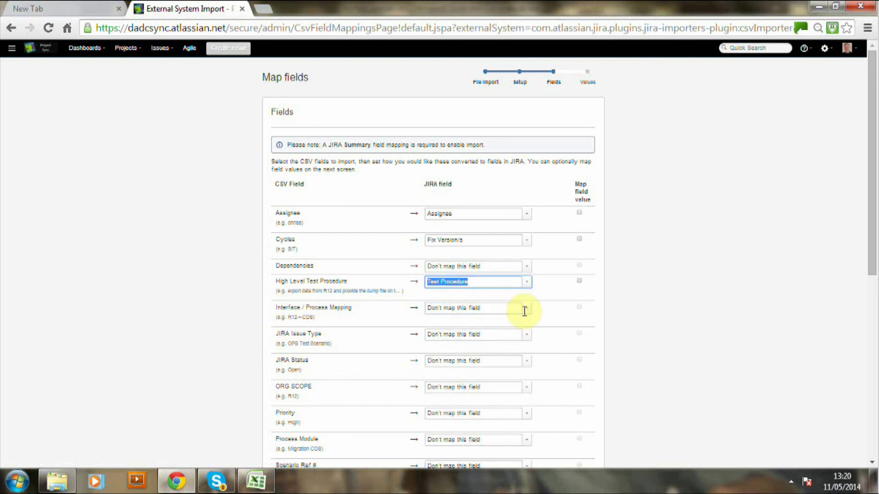
left_click(525, 310)
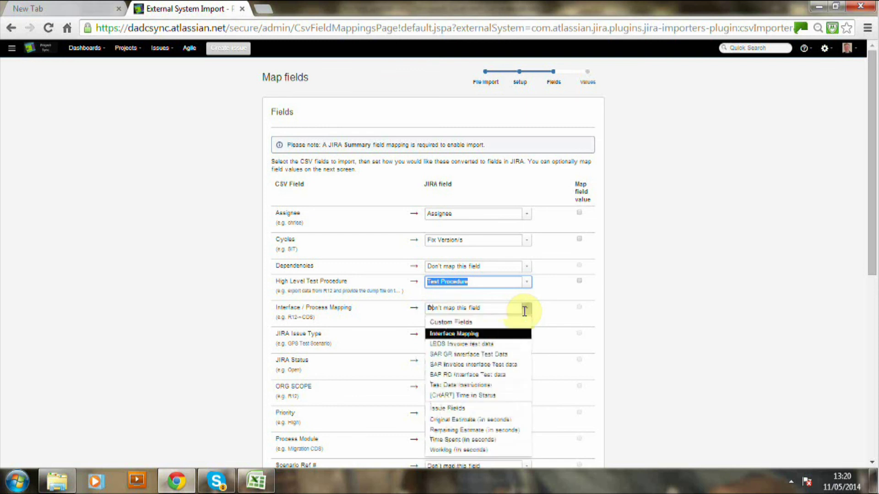
left_click(525, 310)
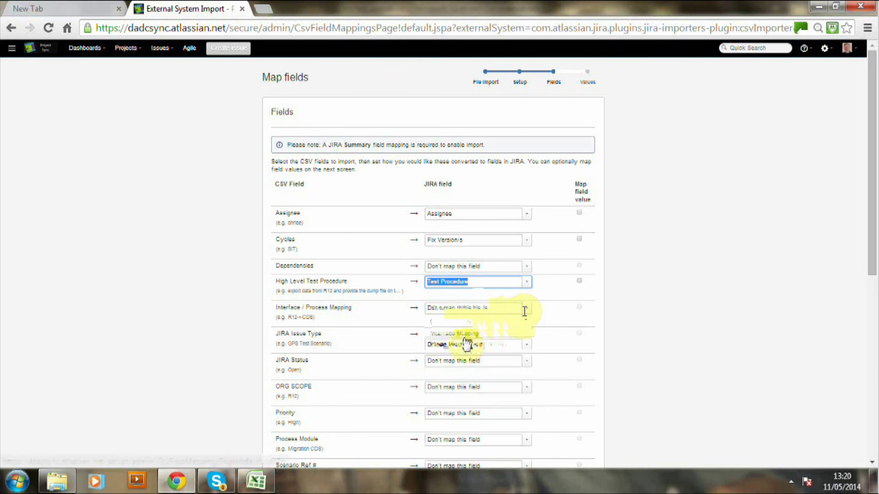
left_click(466, 342)
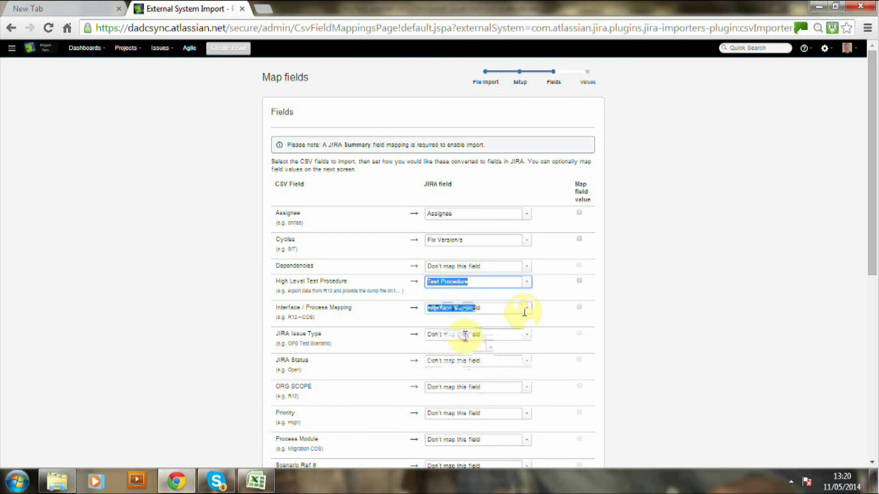
left_click(527, 339)
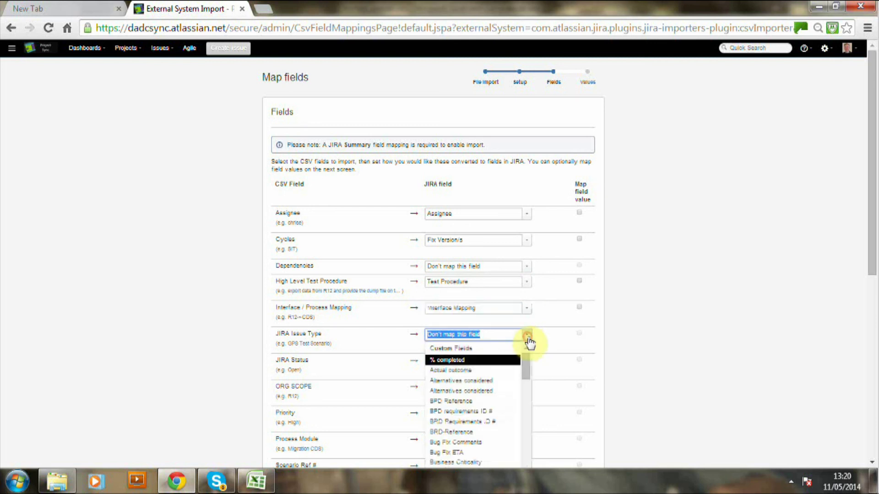
left_click(485, 337)
key("BackSpace")
key("BackSpace")
key("BackSpace")
key("BackSpace")
key("BackSpace")
key("BackSpace")
key("BackSpace")
key("BackSpace")
key("BackSpace")
key("BackSpace")
key("BackSpace")
key("BackSpace")
key("BackSpace")
key("BackSpace")
key("BackSpace")
key("BackSpace")
key("BackSpace")
key("BackSpace")
key("BackSpace")
key("BackSpace")
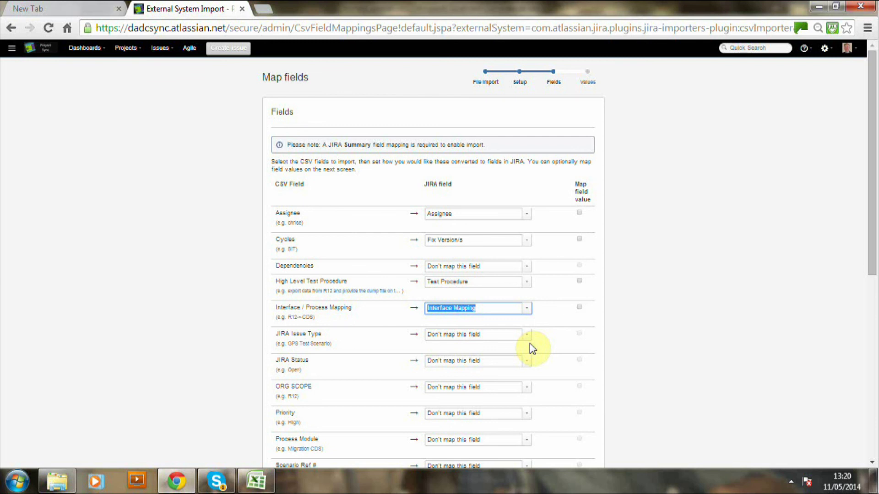
type("issue")
left_click(529, 344)
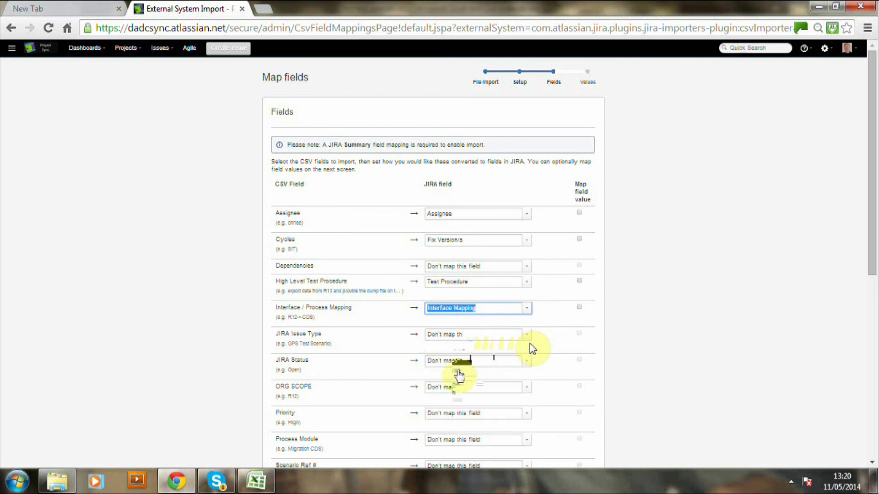
left_click(453, 373)
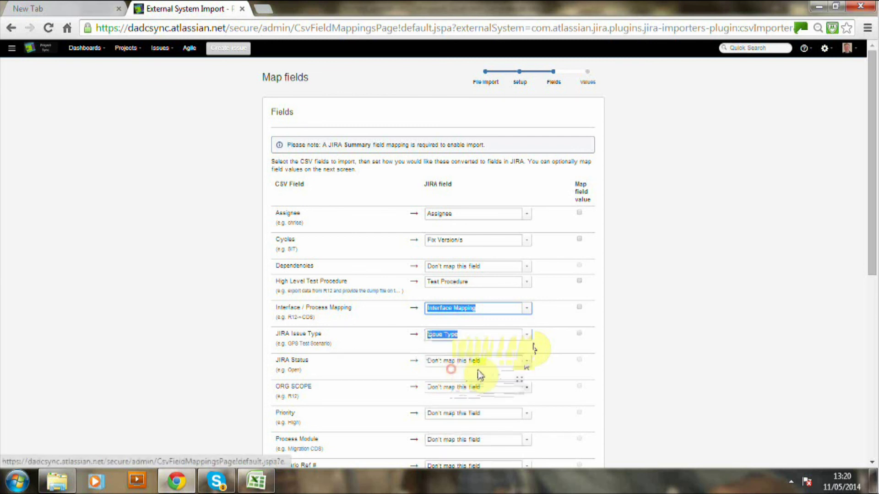
left_click(579, 334)
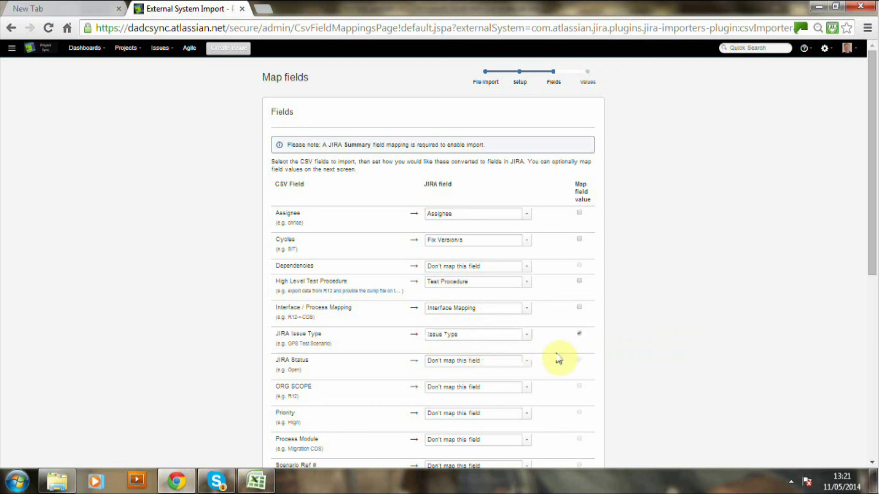
Step: Map JIRA Status to Status and ORG SCOPE to ORG Scope, keeping issue-type value mapping on
left_click(527, 361)
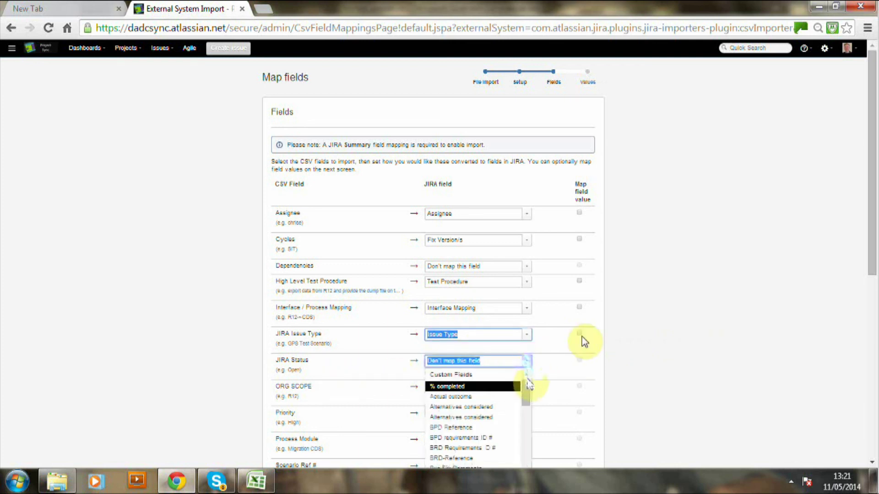
left_click(492, 362)
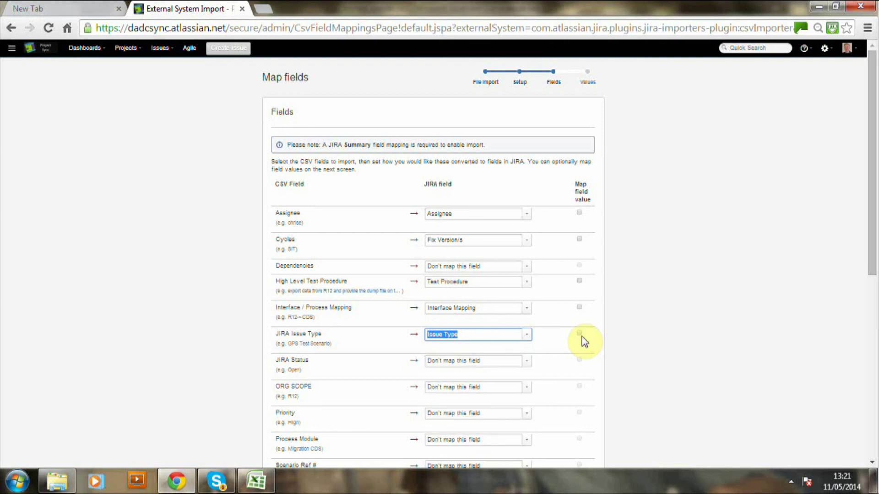
key("BackSpace")
key("BackSpace")
key("BackSpace")
key("BackSpace")
key("BackSpace")
key("BackSpace")
key("BackSpace")
key("BackSpace")
key("BackSpace")
key("BackSpace")
key("BackSpace")
key("BackSpace")
key("BackSpace")
key("BackSpace")
key("BackSpace")
left_click(580, 334)
left_click(494, 361)
type("St")
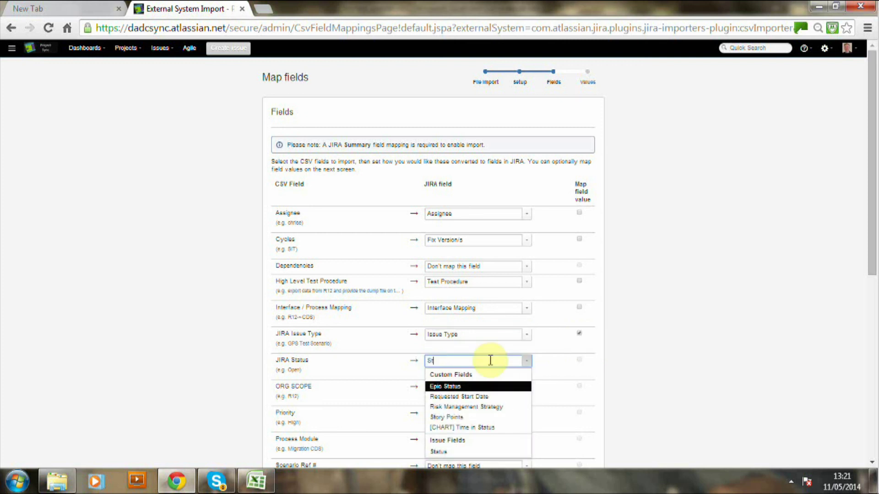
type("atus")
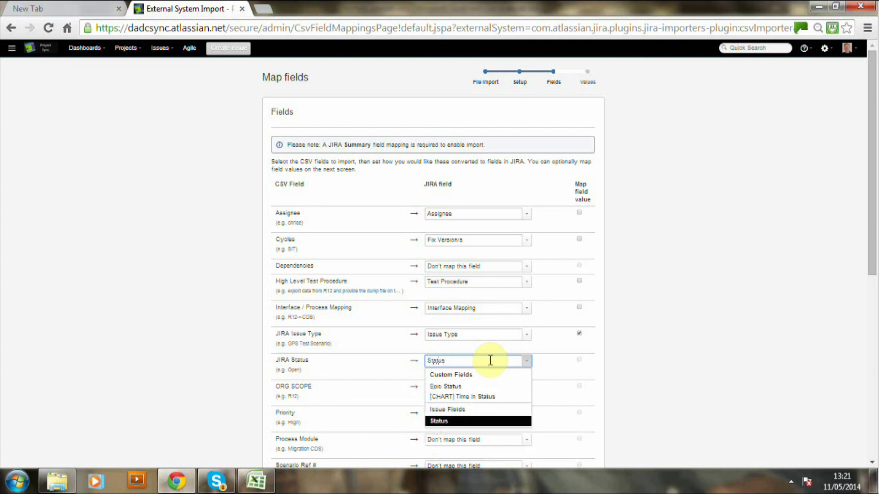
left_click(436, 421)
left_click(489, 360)
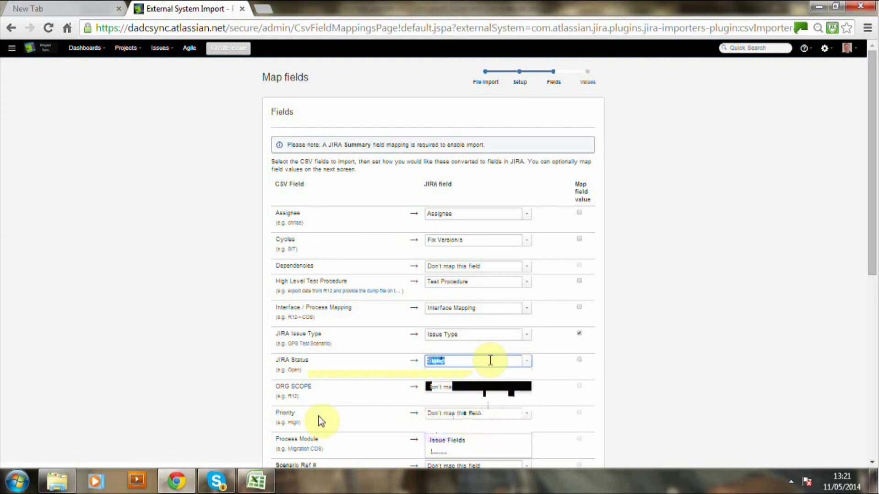
left_click(527, 387)
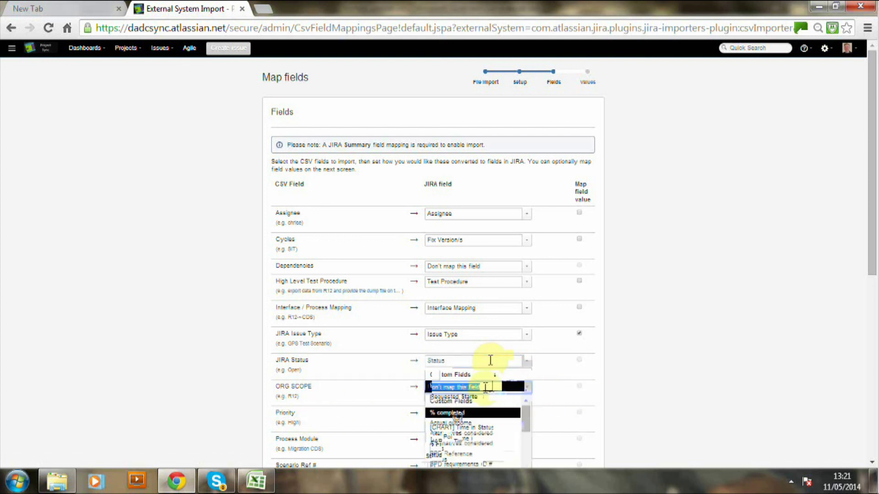
type("St")
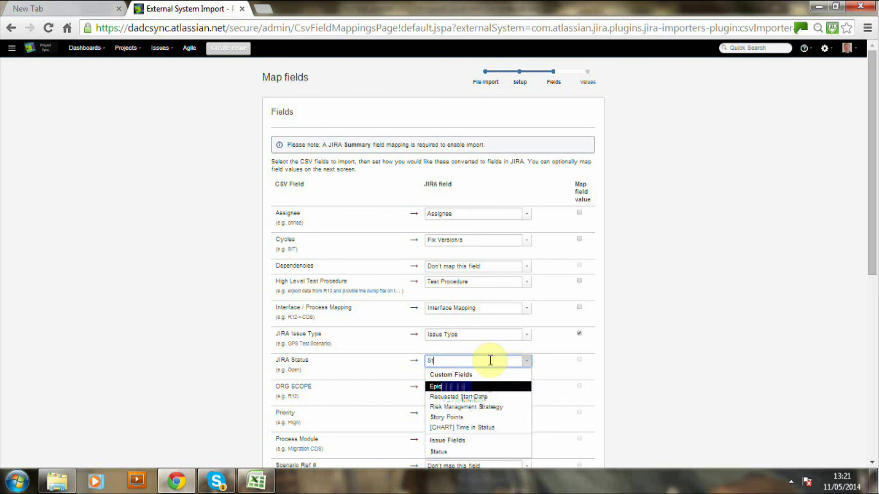
type("atus")
left_click(477, 386)
type("Org")
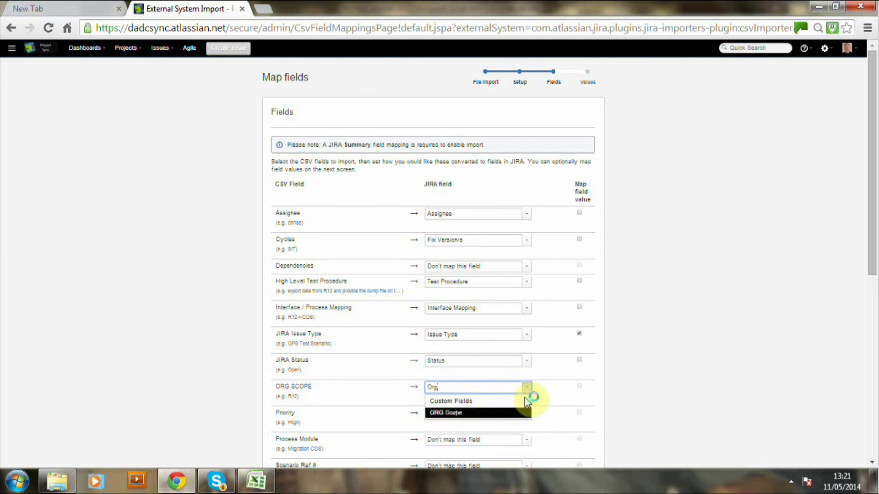
left_click(453, 413)
Step: Enable value mapping for JIRA Status and map Priority to Test Priority
left_click_drag(873, 251, 872, 364)
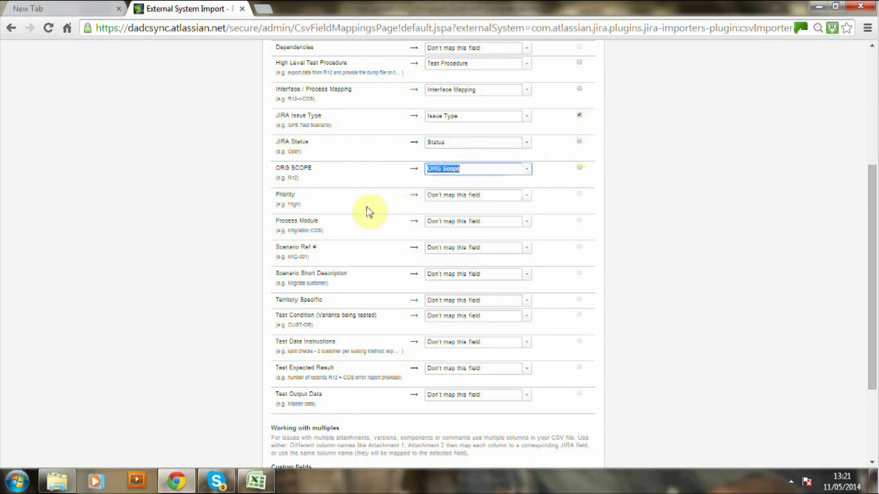
left_click(579, 142)
left_click(508, 192)
key("BackSpace")
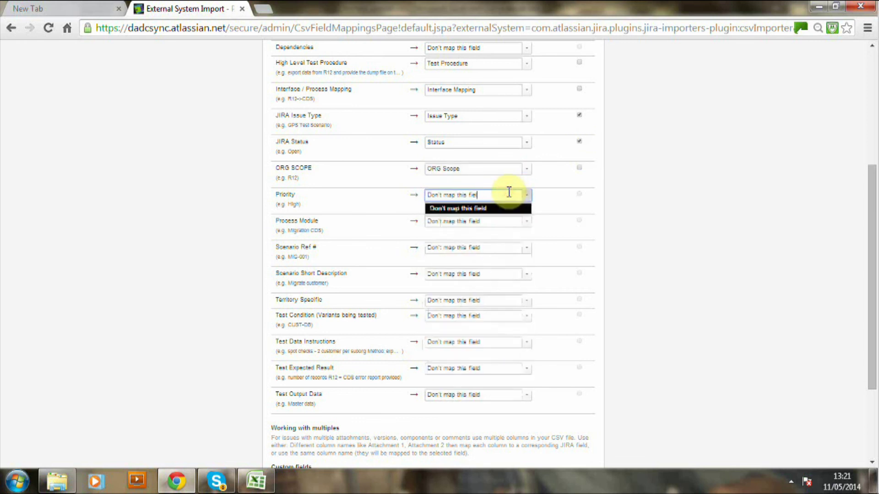
key("BackSpace")
key("BackSpace")
left_click(509, 193)
type("test")
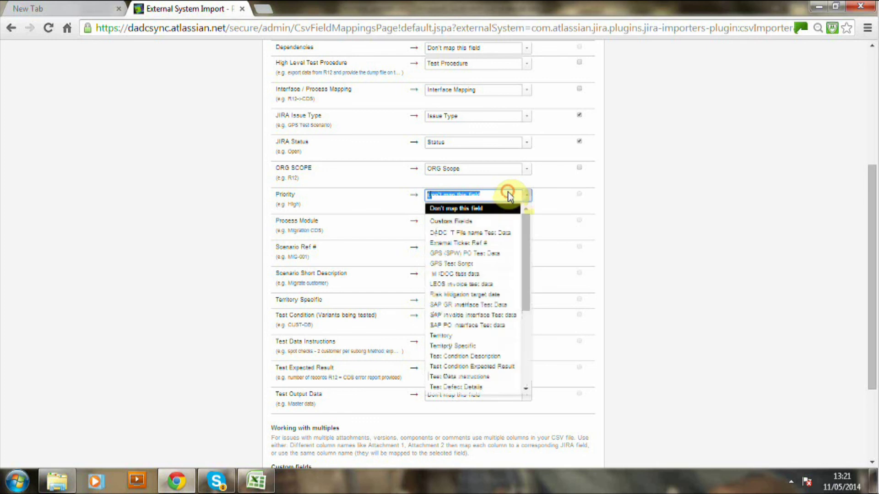
left_click(509, 192)
left_click(511, 196)
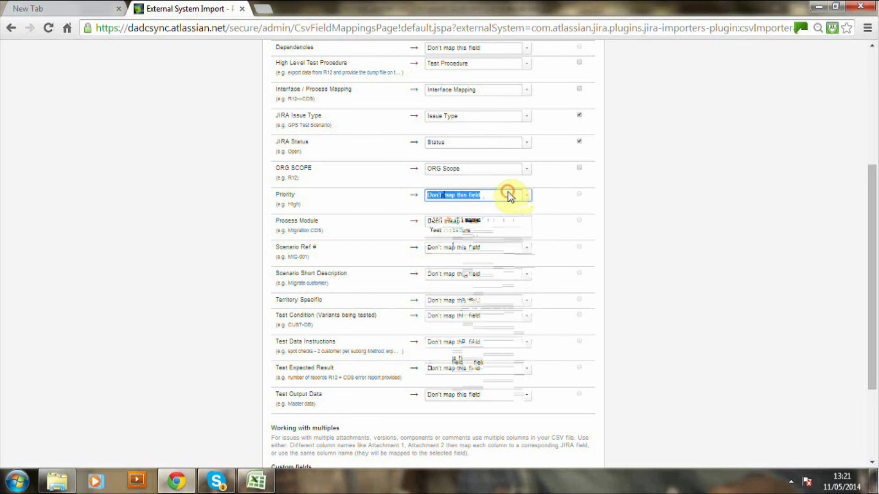
left_click(510, 196)
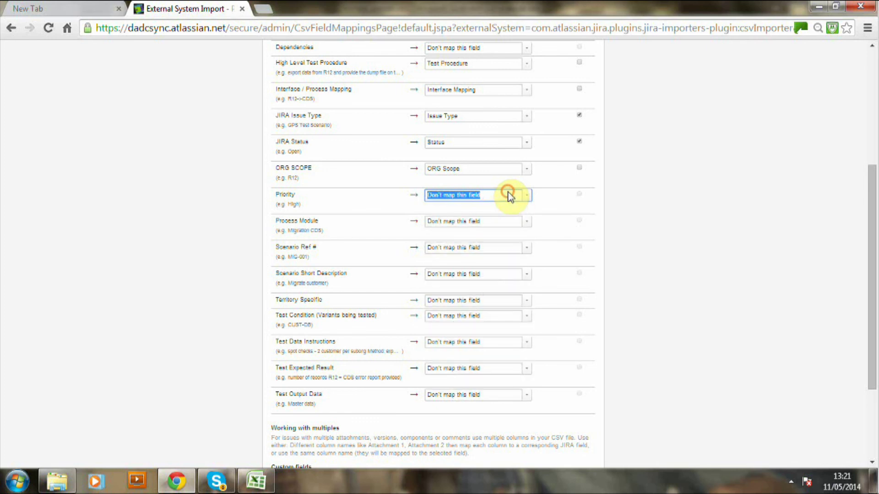
left_click(506, 194)
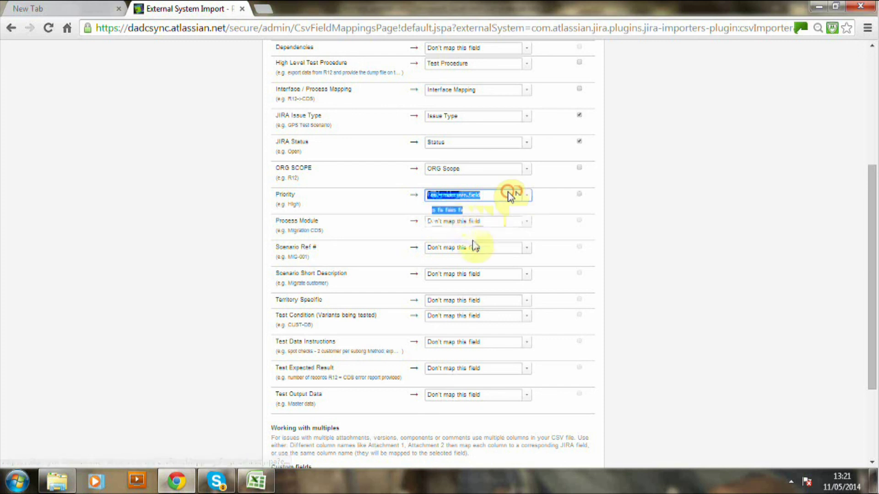
left_click(457, 241)
Step: Map Process Module to Component/s and Scenario Ref # to Summary
left_click(527, 224)
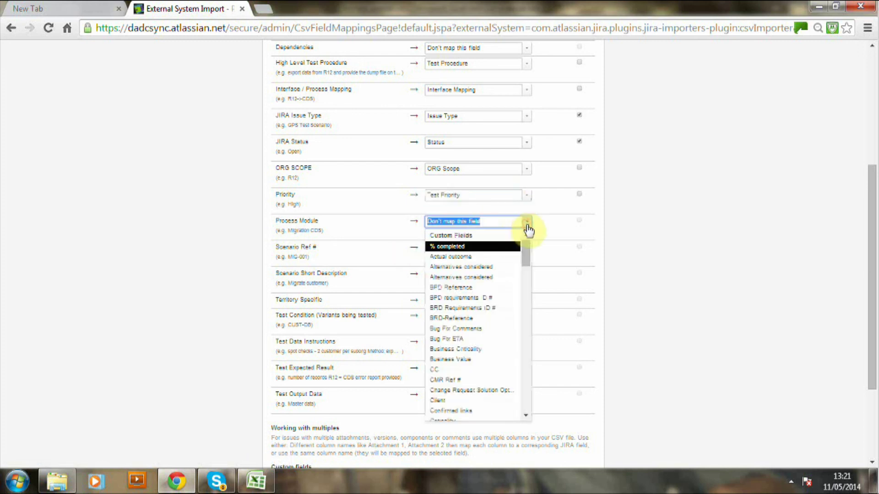
left_click_drag(525, 250, 539, 372)
left_click(451, 251)
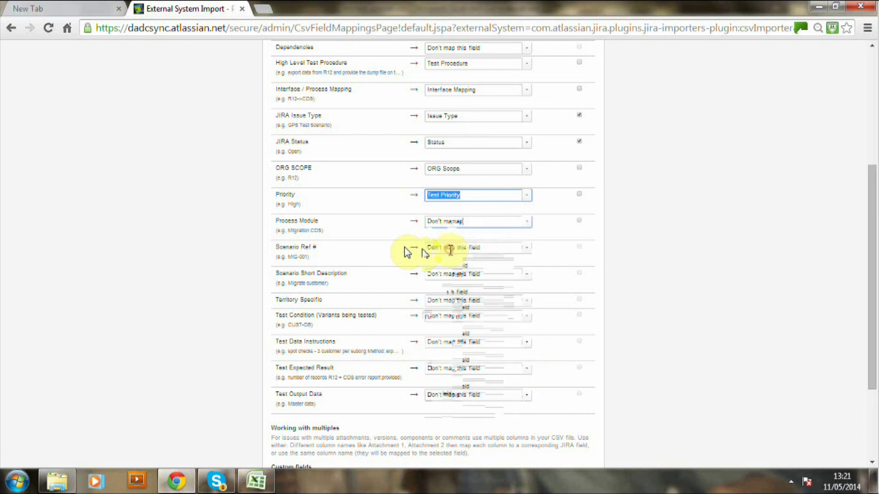
left_click(527, 250)
left_click_drag(531, 274, 536, 424)
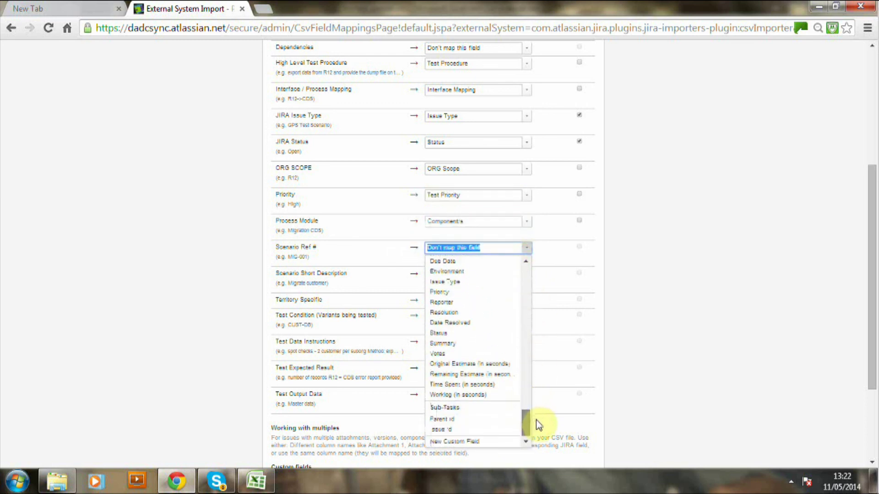
left_click(526, 250)
left_click(527, 251)
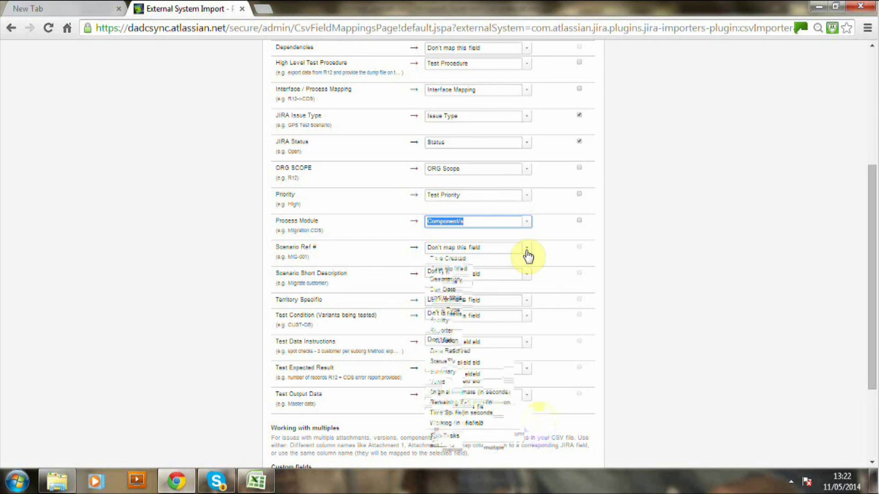
left_click(526, 251)
left_click(527, 253)
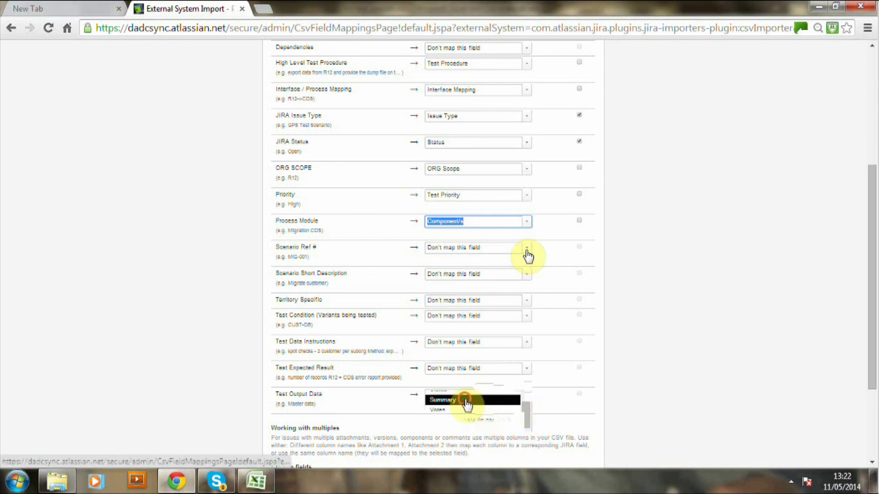
left_click(471, 403)
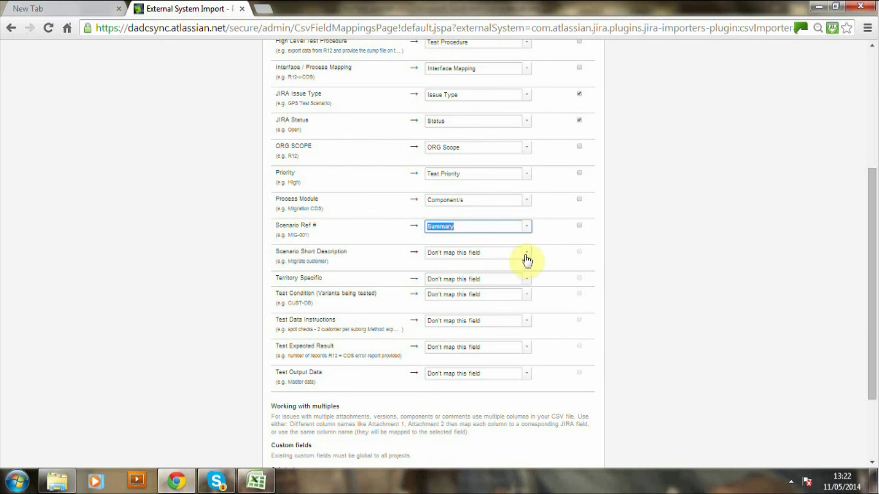
Step: Map Scenario Short Description to Scenario Description and Test Condition to Test Condition Description, leaving Territory Specific unmapped
left_click(525, 255)
left_click_drag(526, 279, 529, 359)
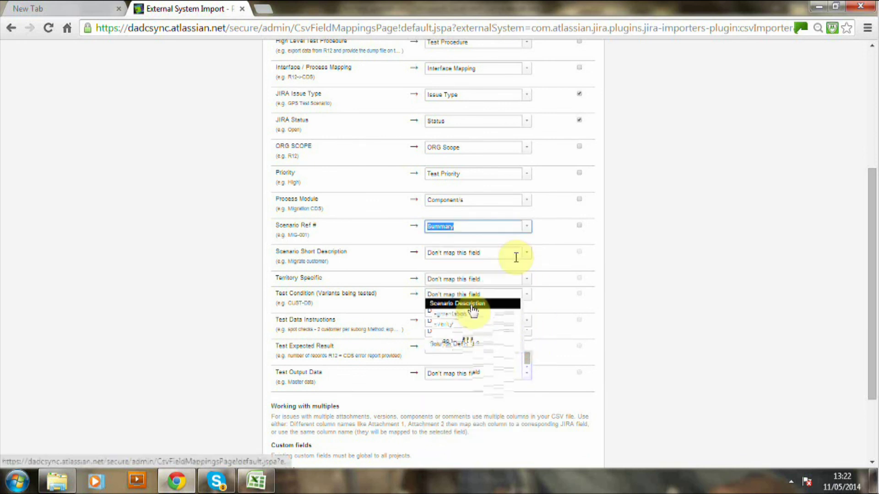
left_click(470, 304)
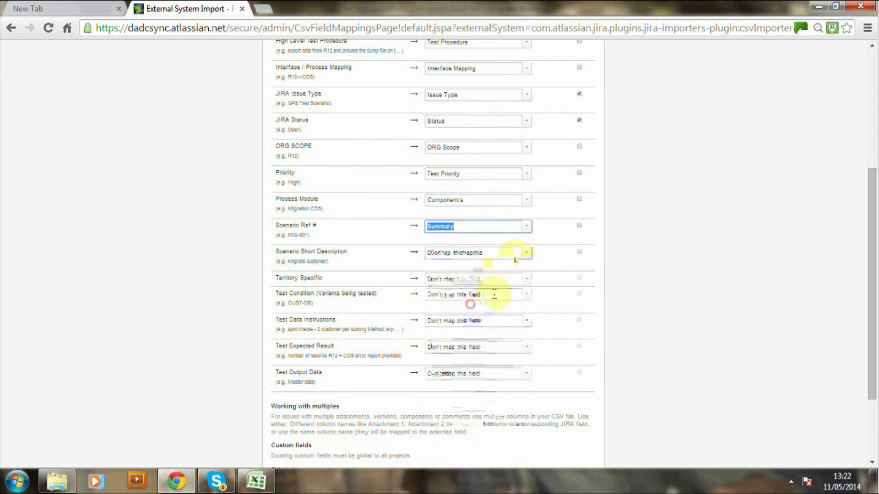
left_click(527, 279)
left_click(499, 279)
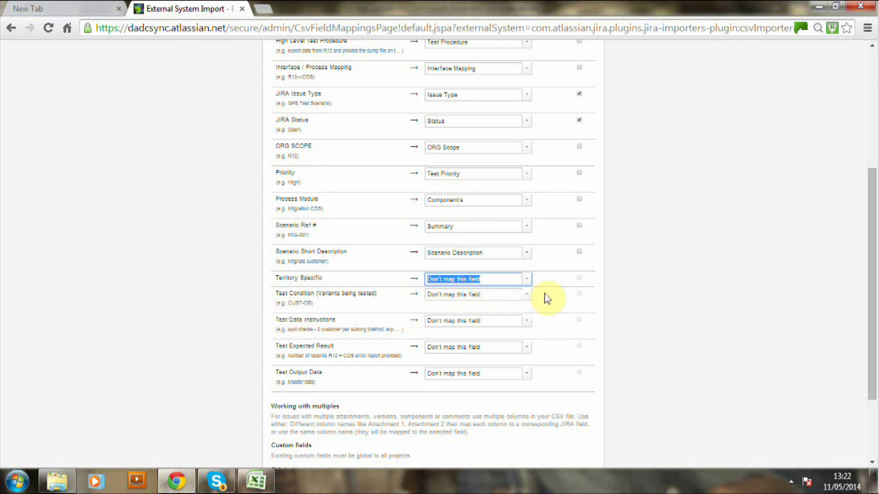
left_click(528, 296)
left_click_drag(526, 320, 529, 411)
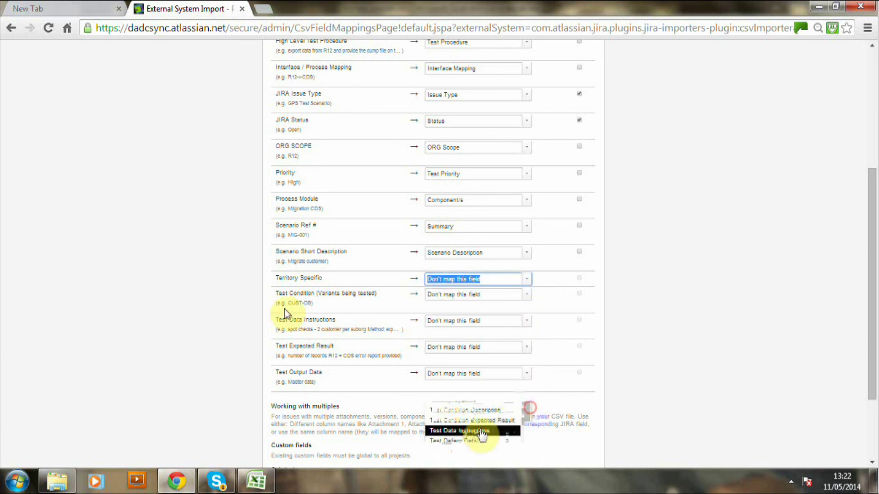
left_click(487, 419)
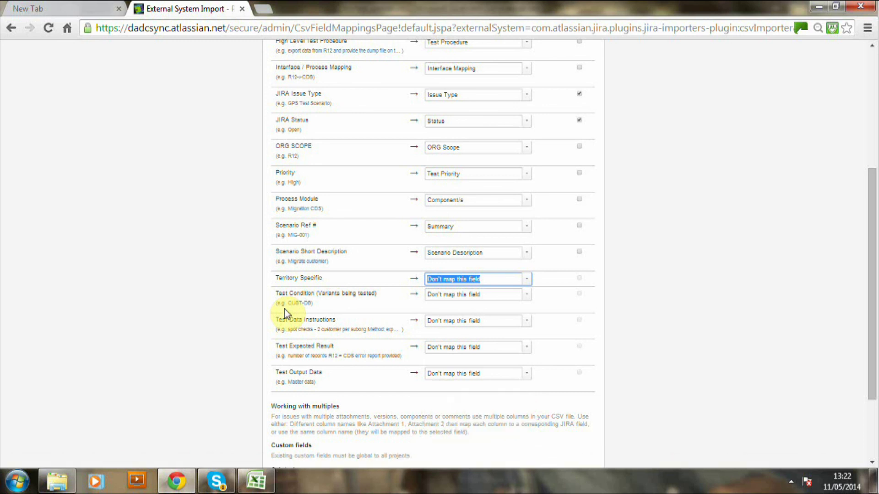
left_click(476, 414)
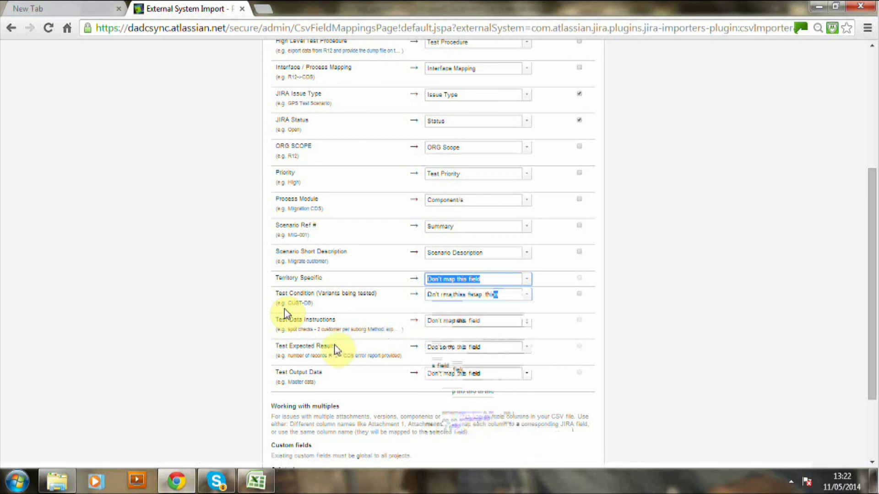
Step: Map Test Data Instructions and Test Expected Result (to Test Condition Expected Result), then browse Test Output Data's choices
left_click(529, 323)
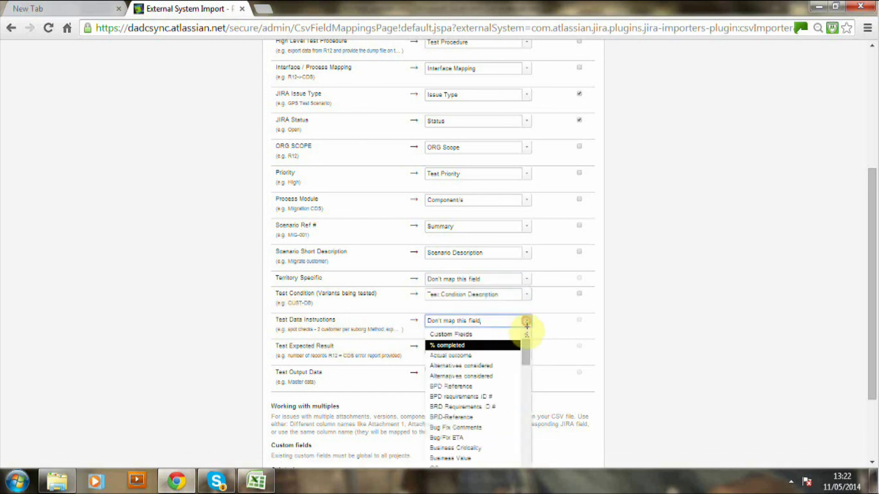
left_click_drag(530, 393, 530, 439)
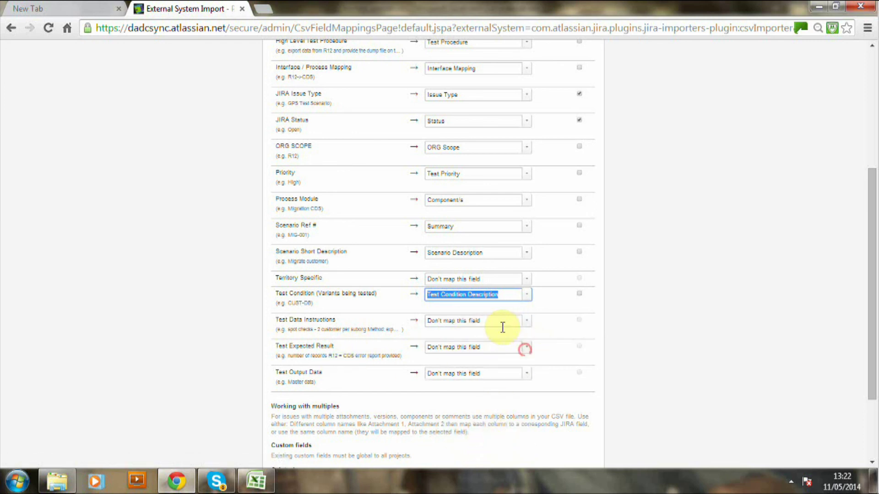
left_click(525, 349)
left_click_drag(526, 381, 537, 477)
left_click_drag(870, 358, 865, 402)
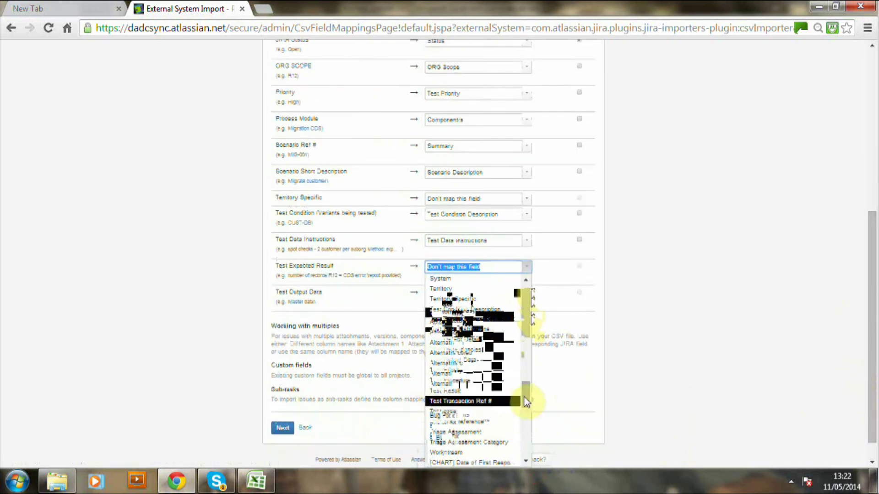
left_click_drag(527, 402, 526, 399)
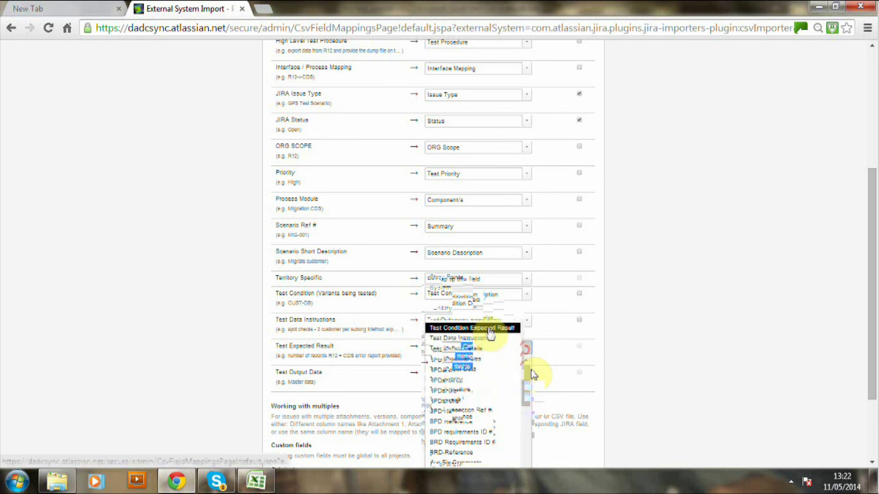
left_click(490, 330)
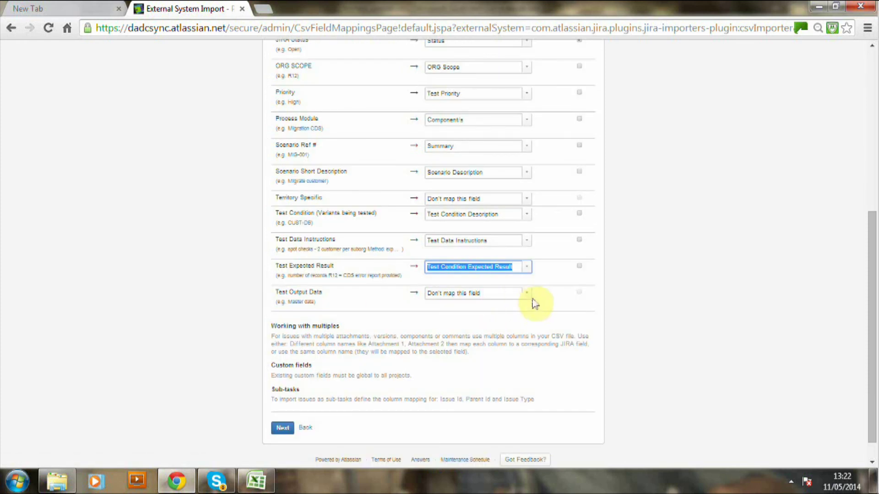
left_click(528, 298)
left_click_drag(526, 328, 530, 413)
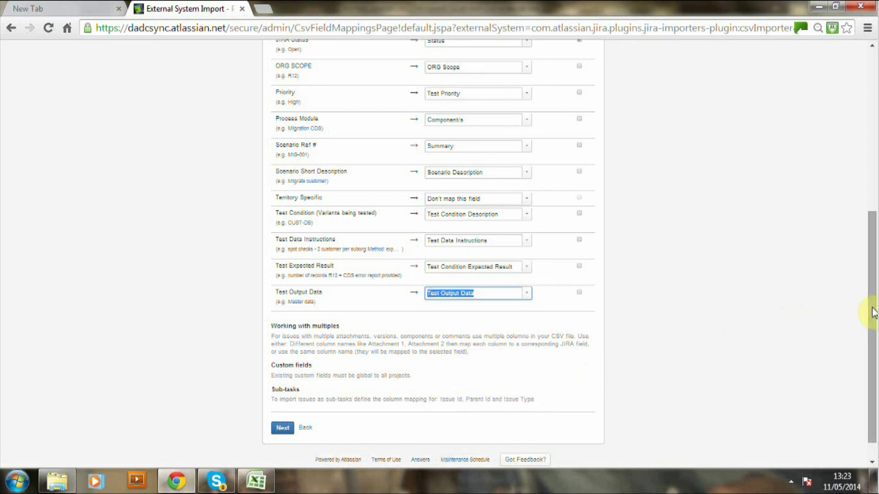
mouse_move(873, 306)
left_mouse_down()
mouse_move(874, 144)
mouse_move(873, 313)
left_mouse_up()
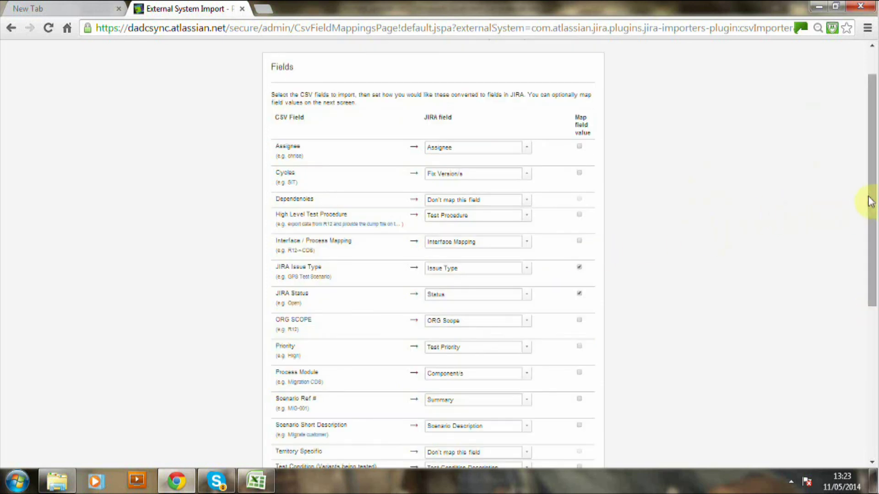
left_click_drag(869, 197, 708, 229)
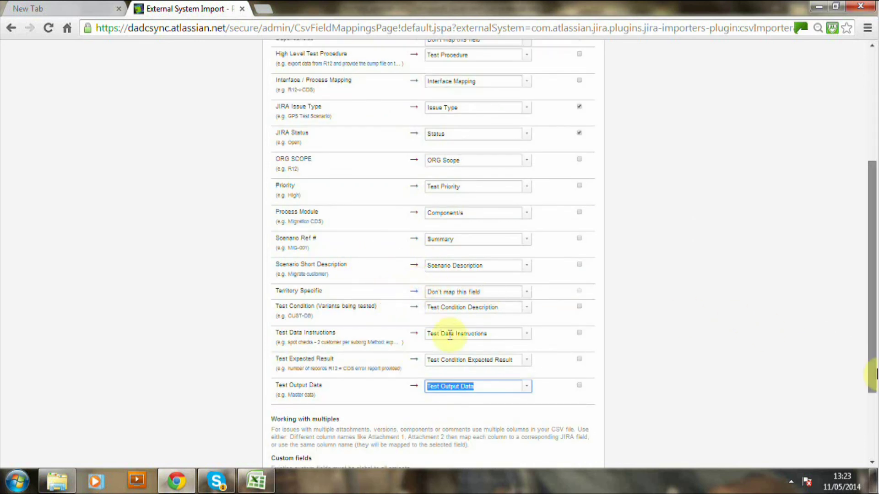
scroll(872, 362, "down", 3)
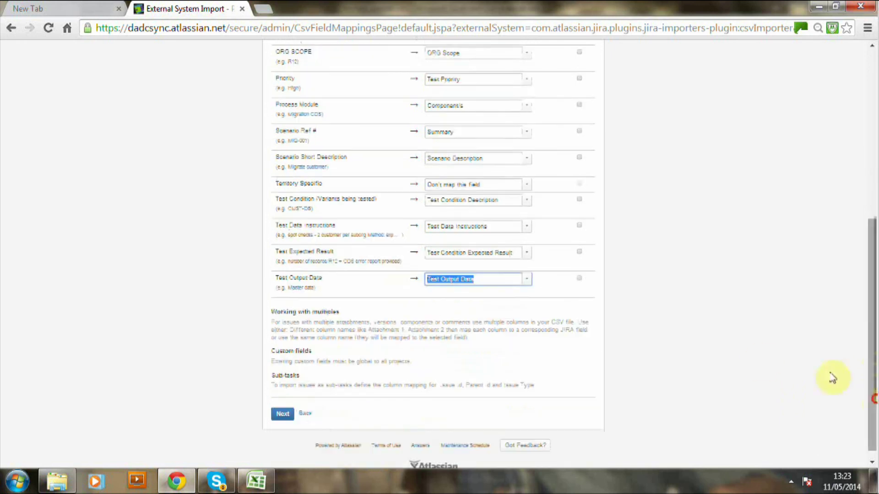
Step: Keep the value mappings and run the import, bringing 33 issues into Test Project
left_click(282, 414)
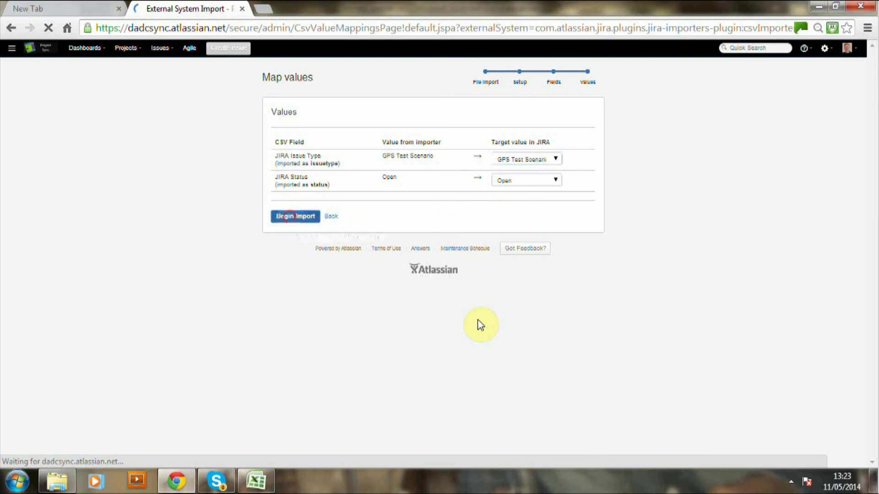
left_click(291, 220)
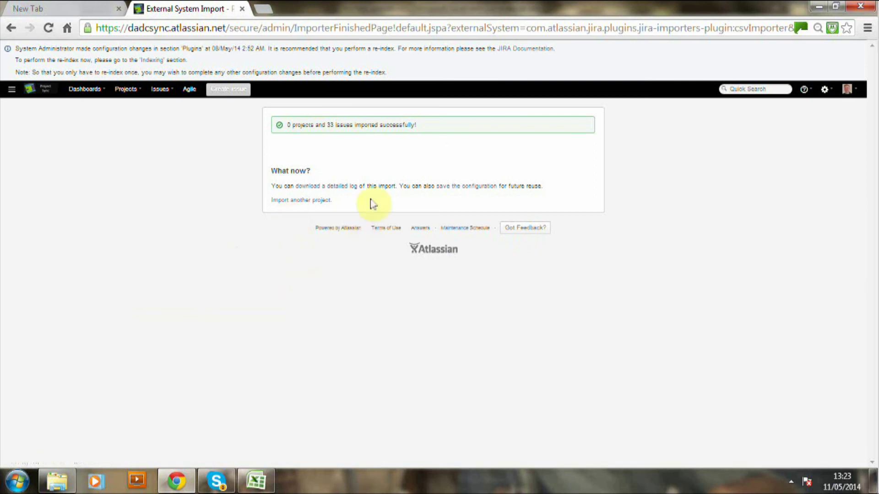
left_click(316, 186)
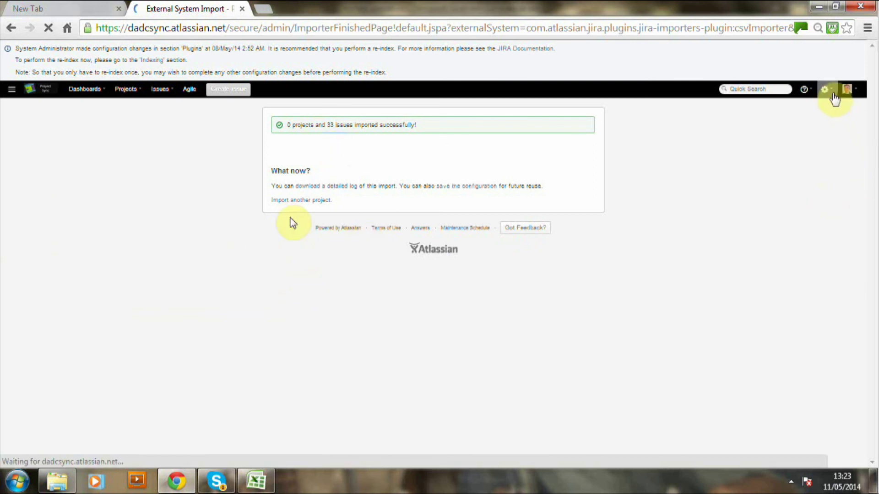
left_click(834, 99)
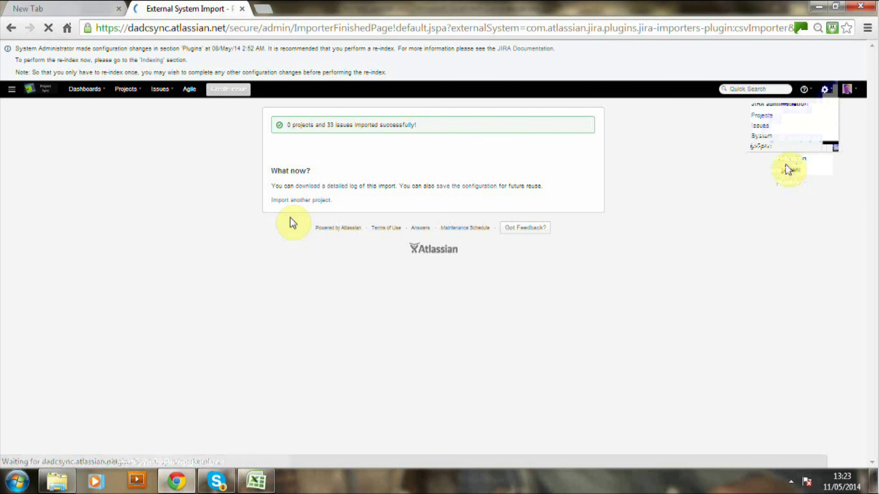
left_click(767, 133)
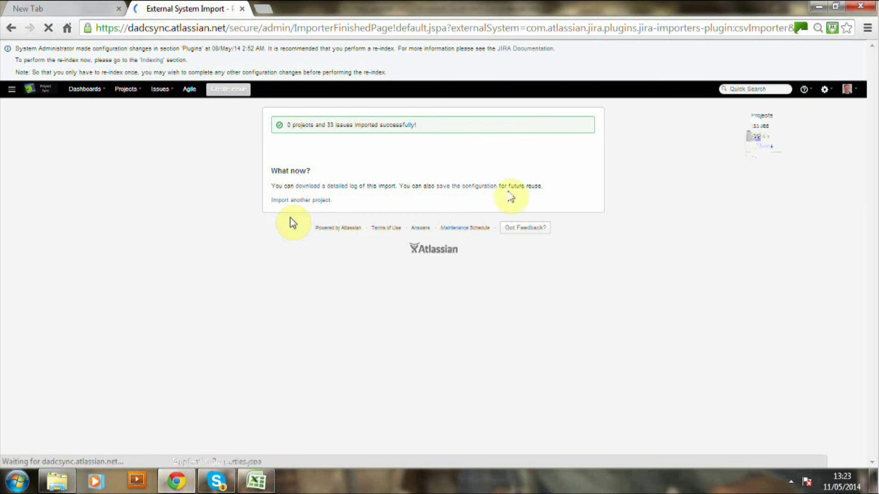
left_click(139, 92)
Step: Go to Test Project (TP) issues and list all 33 open issues, TP-1 through TP-33
left_click(140, 91)
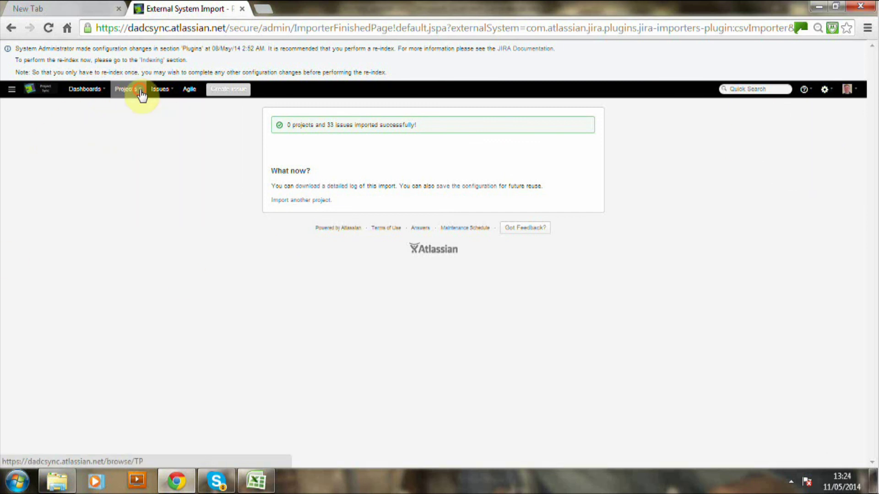
left_click(141, 90)
left_click(135, 118)
left_click(142, 92)
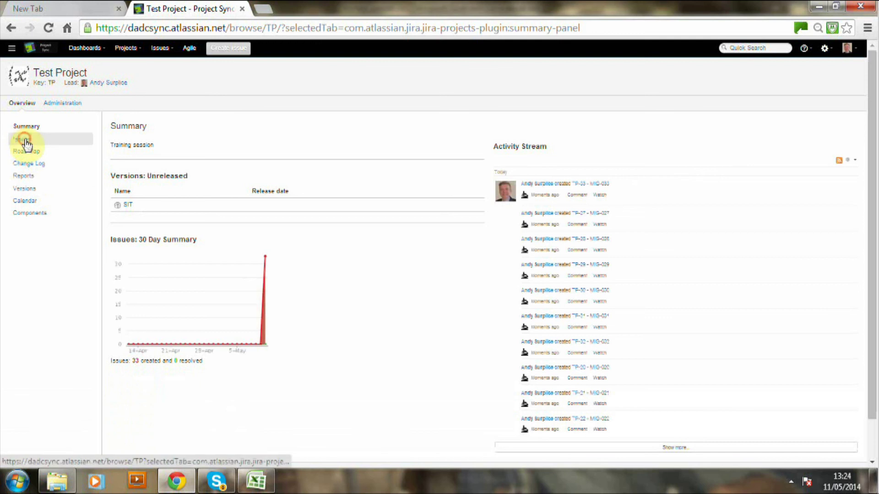
left_click(26, 142)
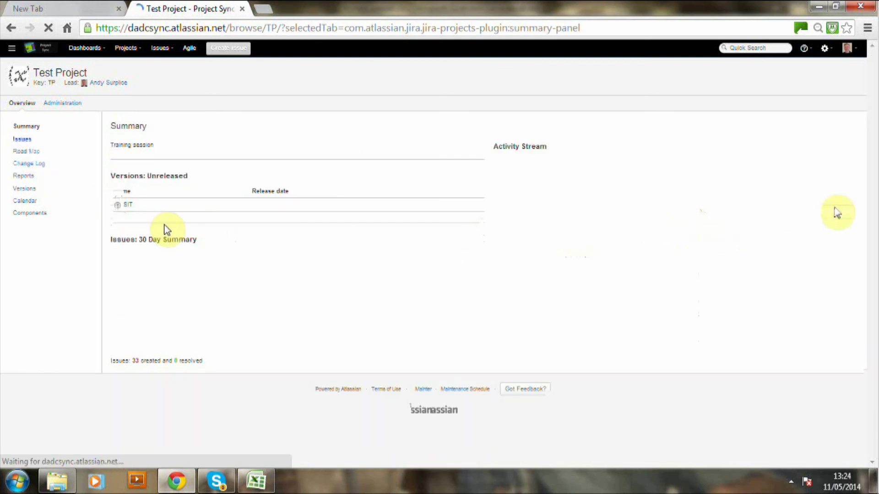
left_click_drag(873, 192, 873, 247)
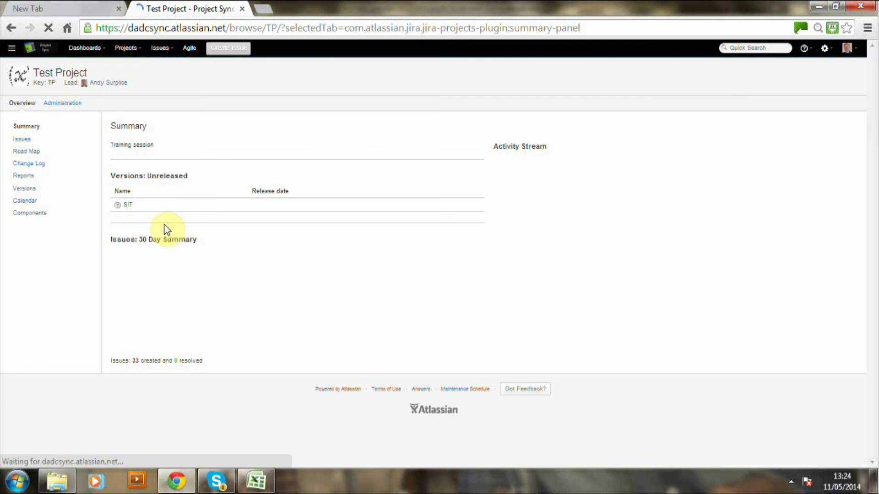
left_click(505, 186)
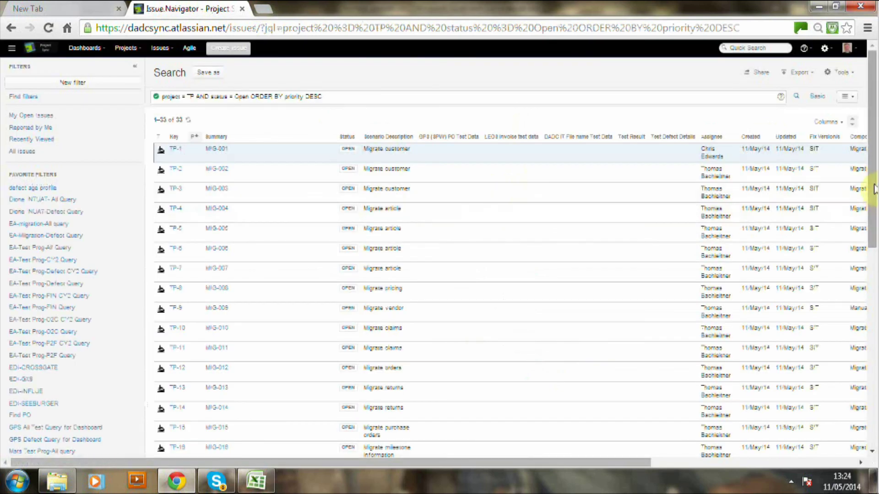
Step: Open issue MIG-001 to check its imported fields, then return to the open-issues list
scroll(874, 189, "down", 3)
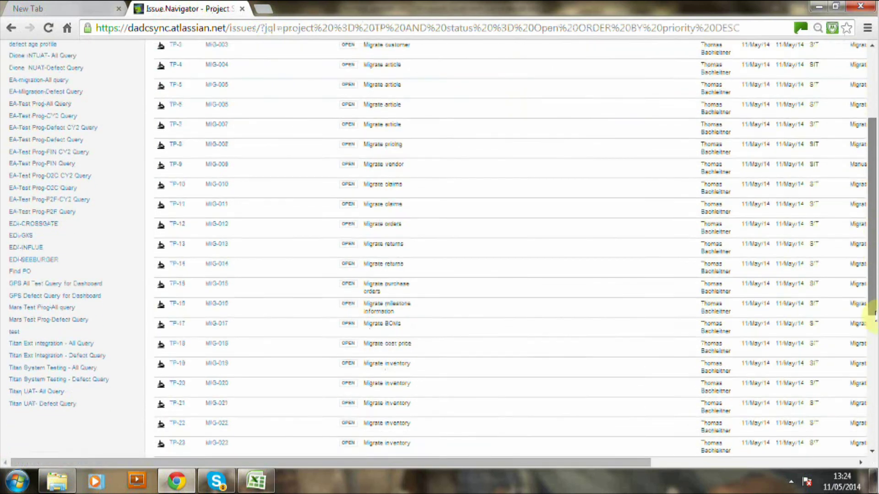
scroll(873, 316, "up", 3)
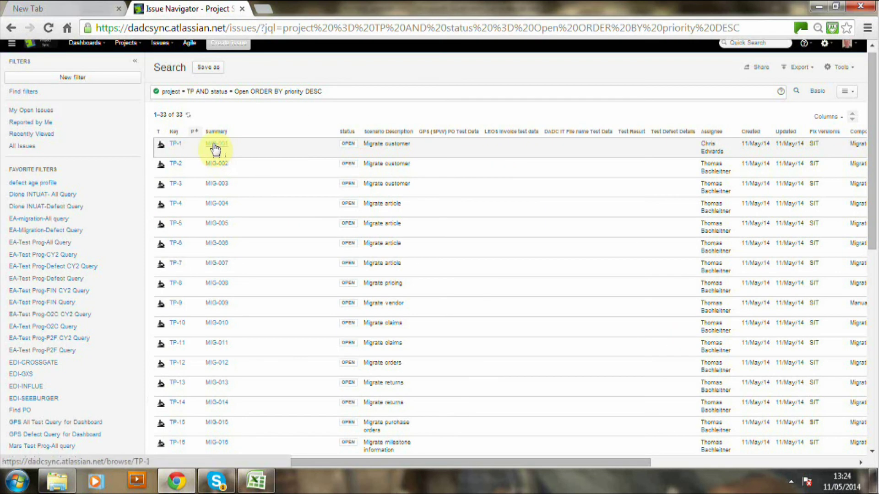
left_click(212, 143)
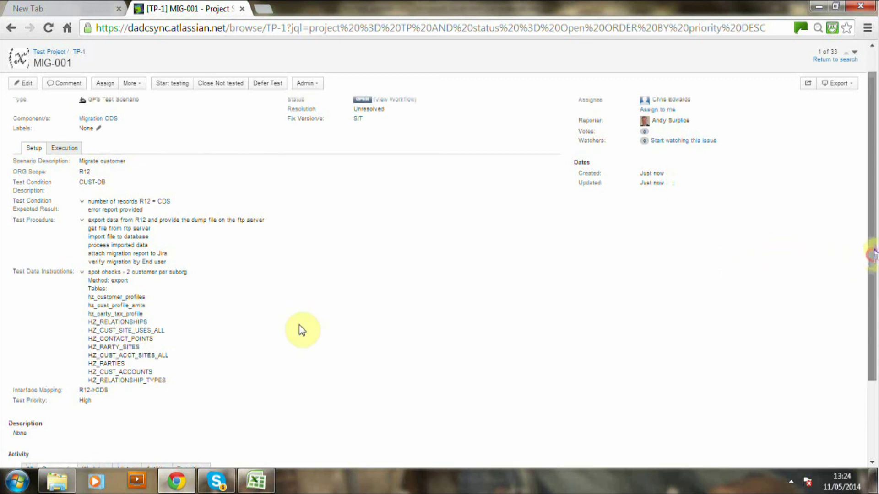
scroll(67, 95, "down", 1)
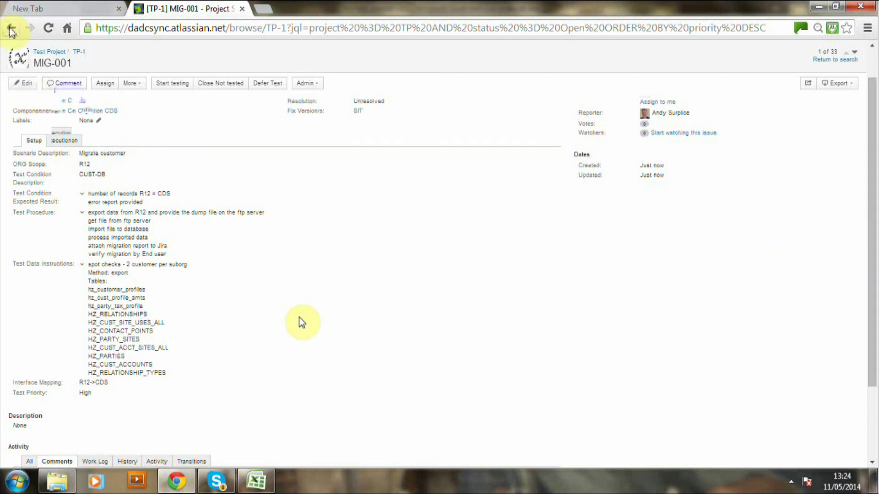
left_click(11, 30)
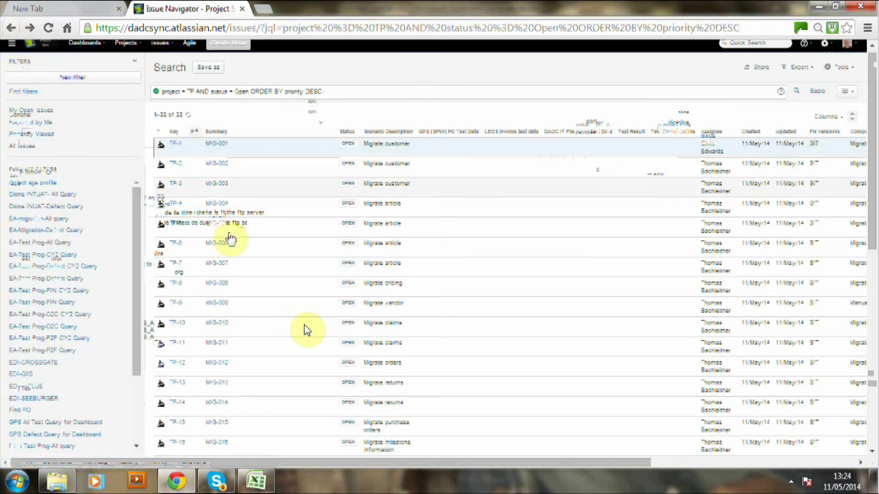
Step: Scroll the results, then go to Test Project's overview from the Projects menu
scroll(871, 222, "down", 5)
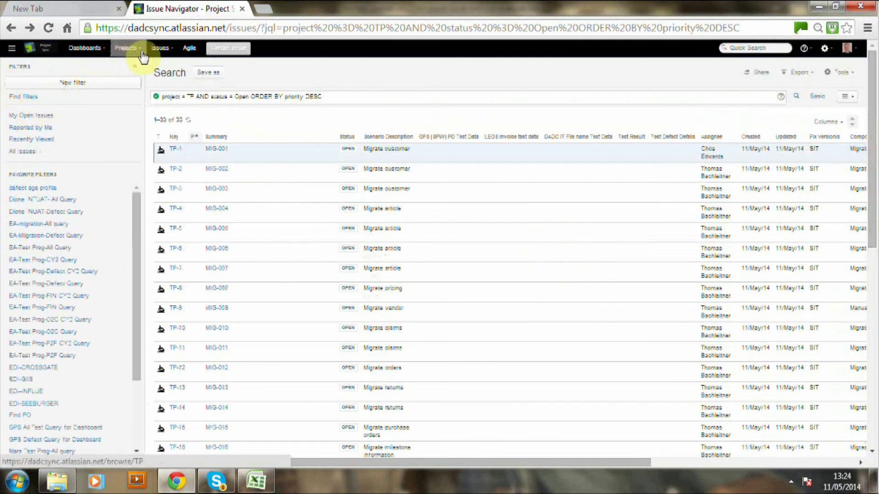
scroll(229, 234, "down", 1)
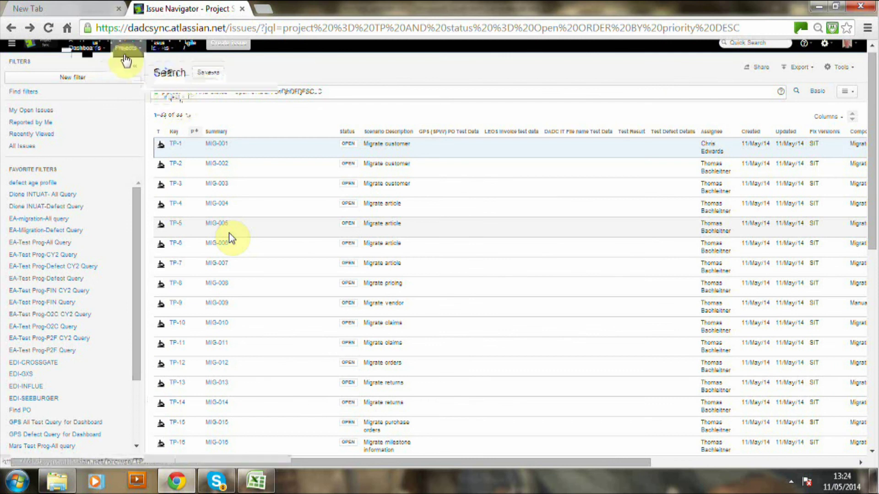
left_click(124, 50)
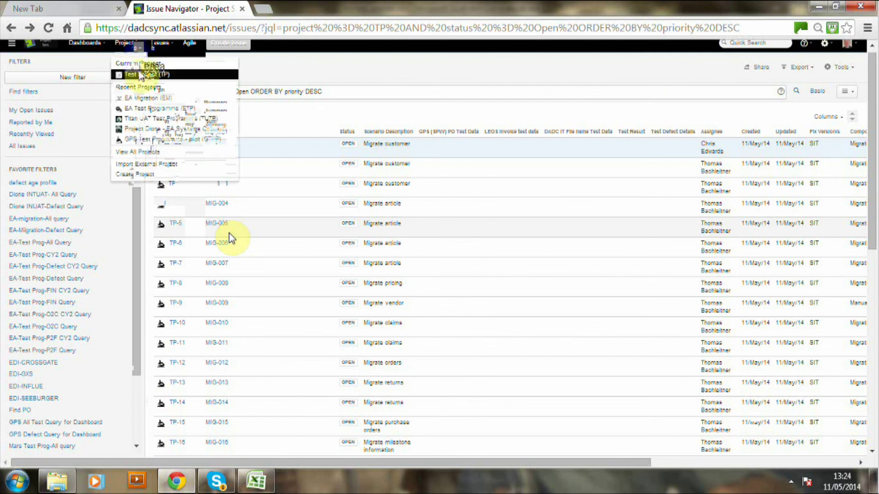
left_click(137, 75)
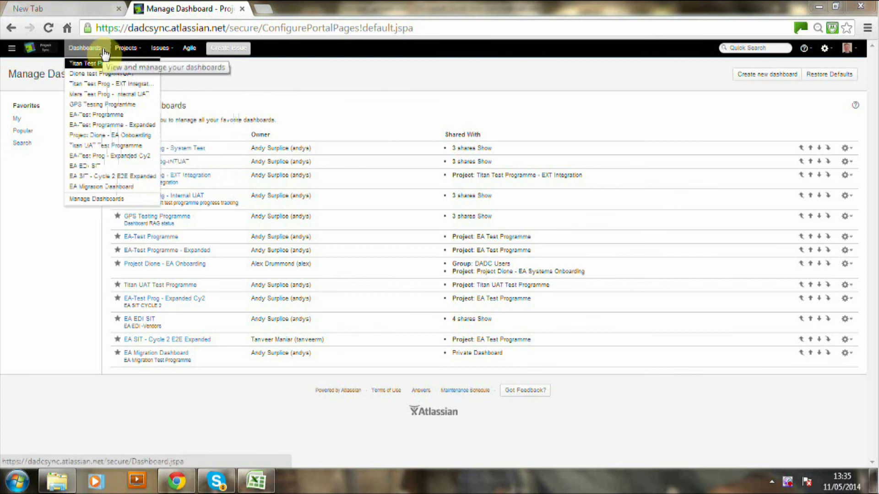
Step: From Manage Dashboards, start a new dashboard named 'Test dashboard'
left_click(94, 199)
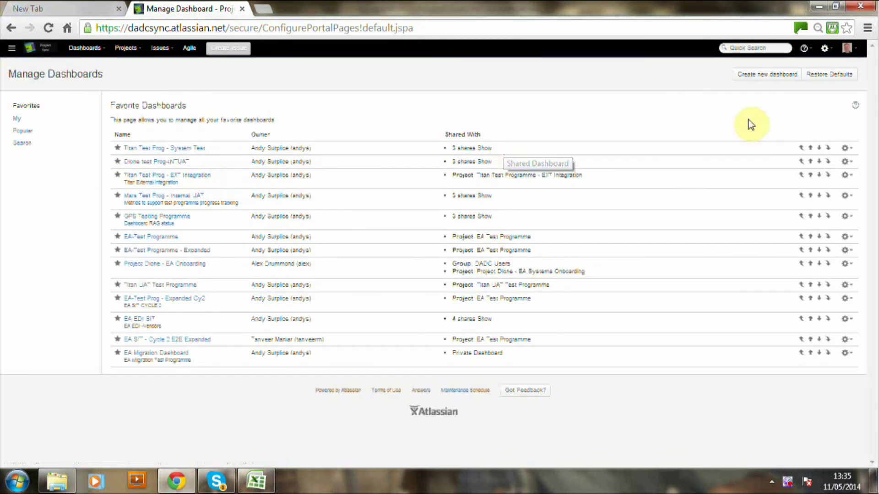
left_click(126, 47)
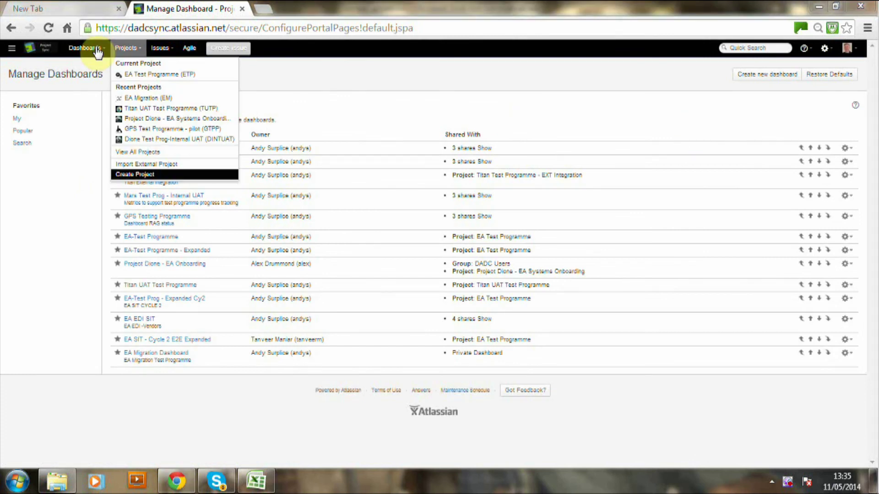
left_click(763, 77)
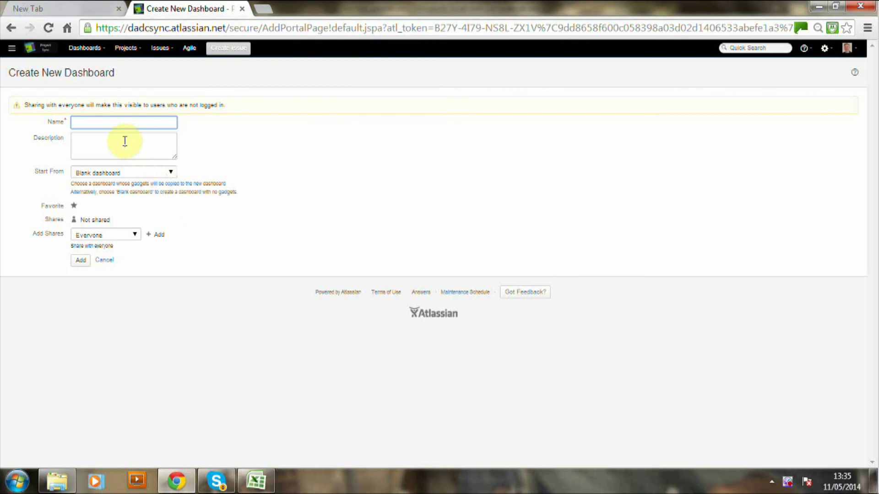
type("Test")
key("BackSpace")
key("BackSpace")
key("BackSpace")
key("BackSpace")
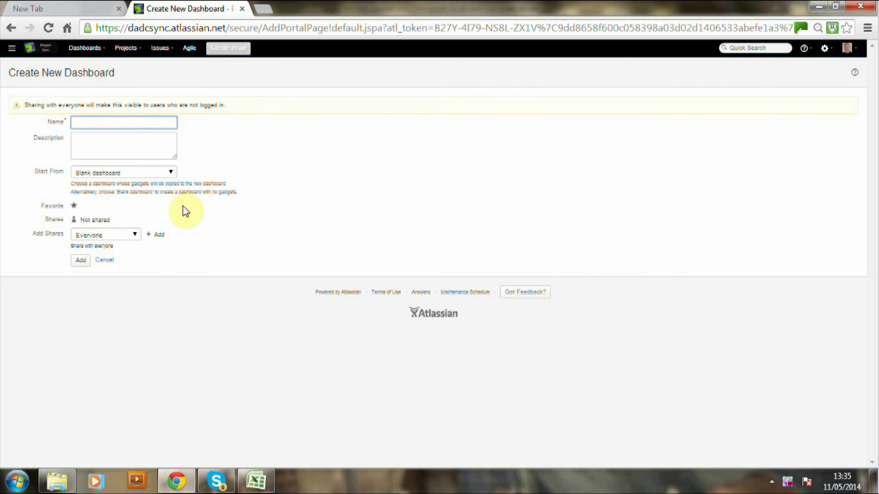
type("Dash")
key("BackSpace")
key("BackSpace")
type("T")
key("BackSpace")
type("Test dashboard")
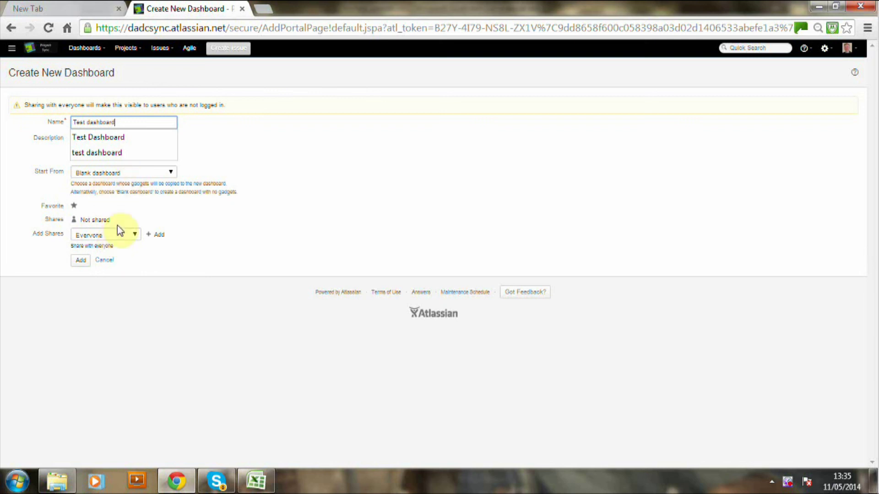
Step: Choose EA-Test Programme as the dashboard to copy gadgets from
left_click(126, 174)
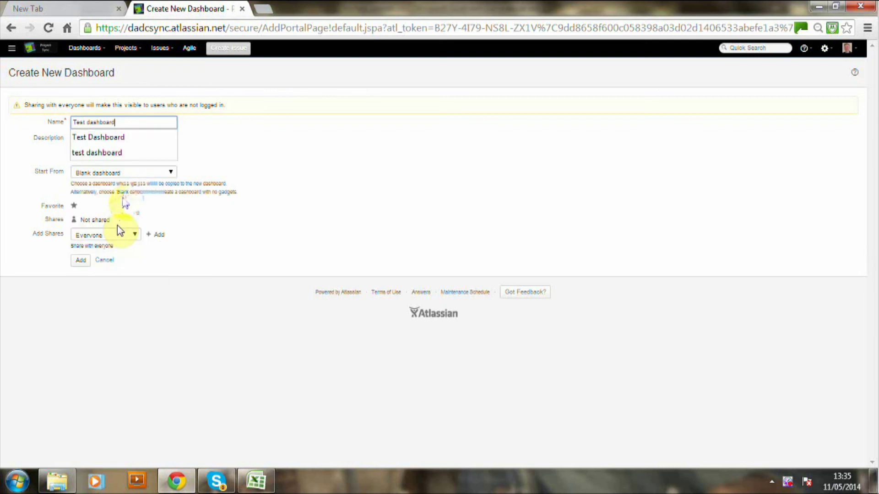
left_click(117, 227)
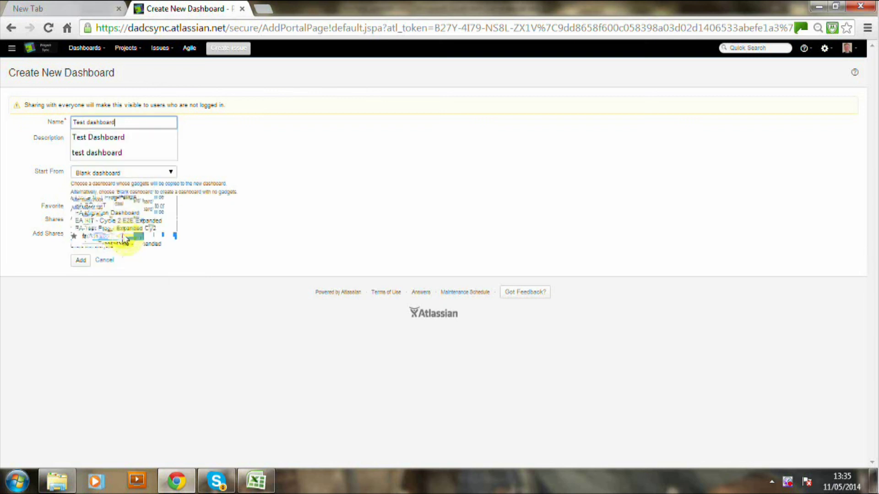
left_click(121, 232)
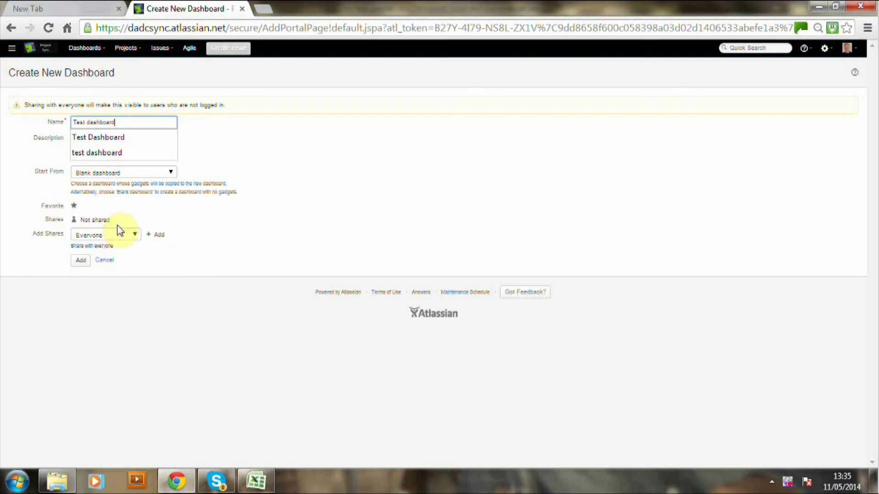
left_click(123, 172)
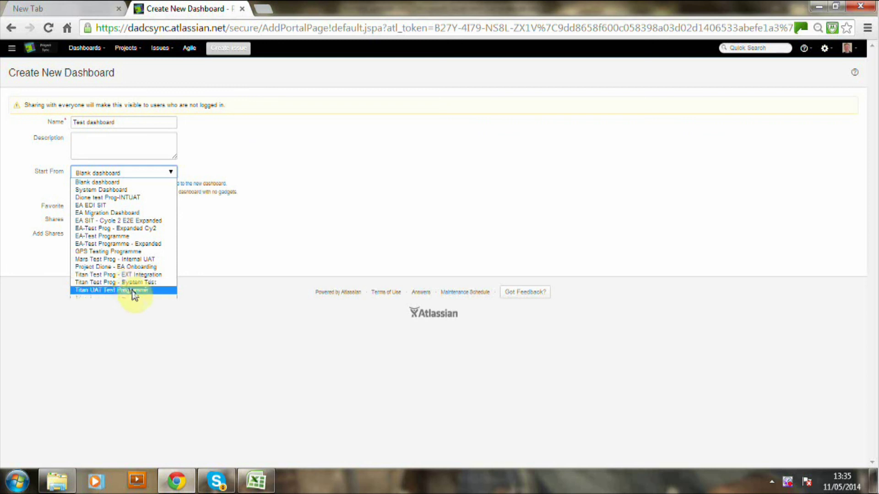
left_click(103, 236)
Step: Share the dashboard with the EA Migration project, create it, and open it
left_click(105, 234)
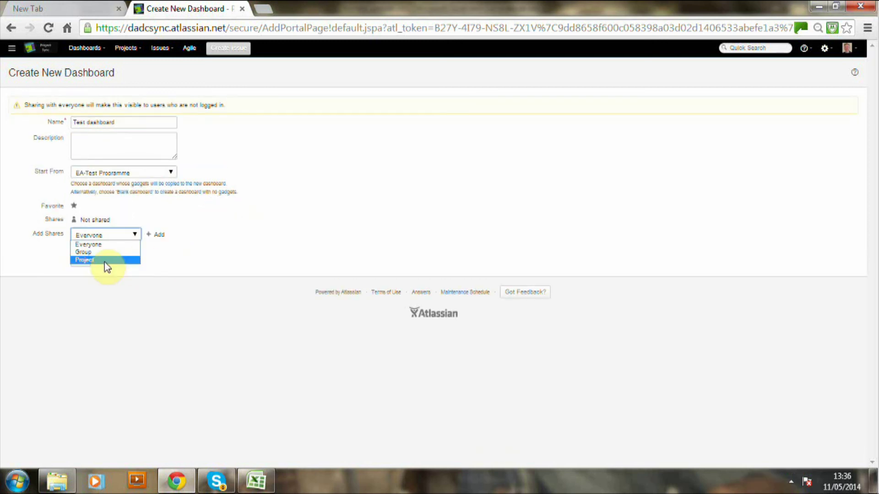
left_click(104, 260)
left_click(213, 218)
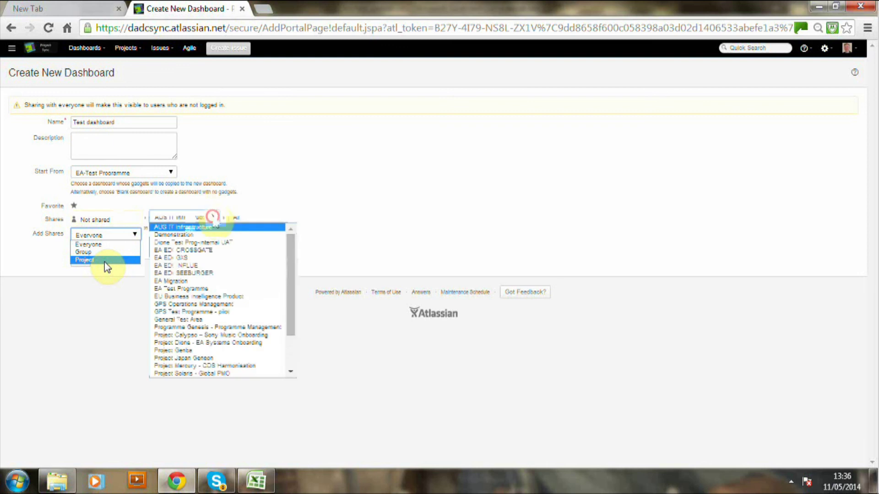
left_click(288, 272)
left_click(164, 280)
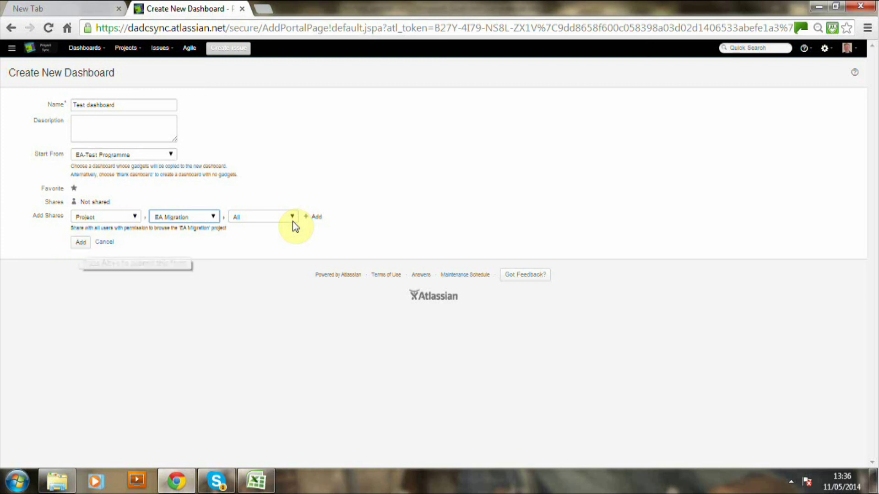
left_click(80, 243)
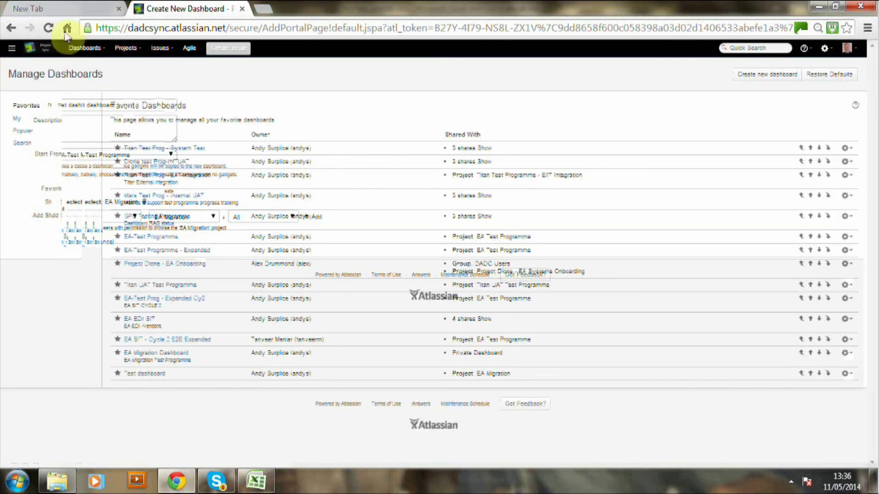
left_click(104, 53)
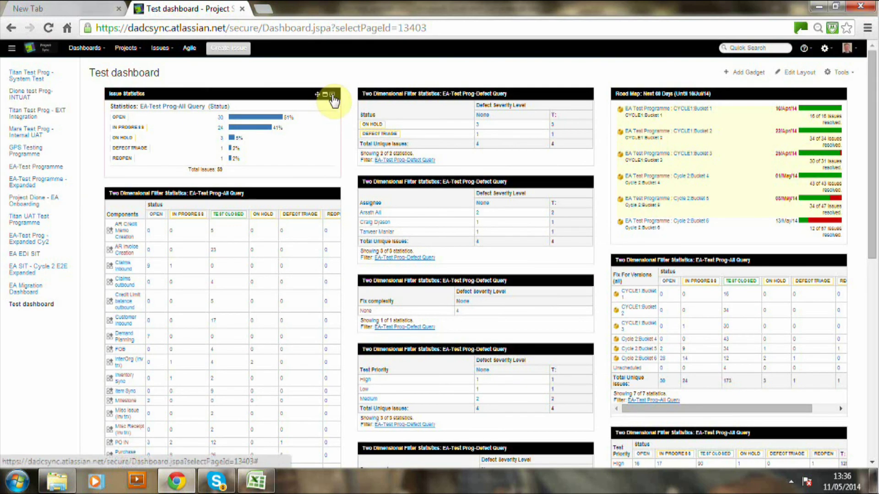
Step: Open the Issue Statistics gadget's options and browse its saved filters
left_click(332, 96)
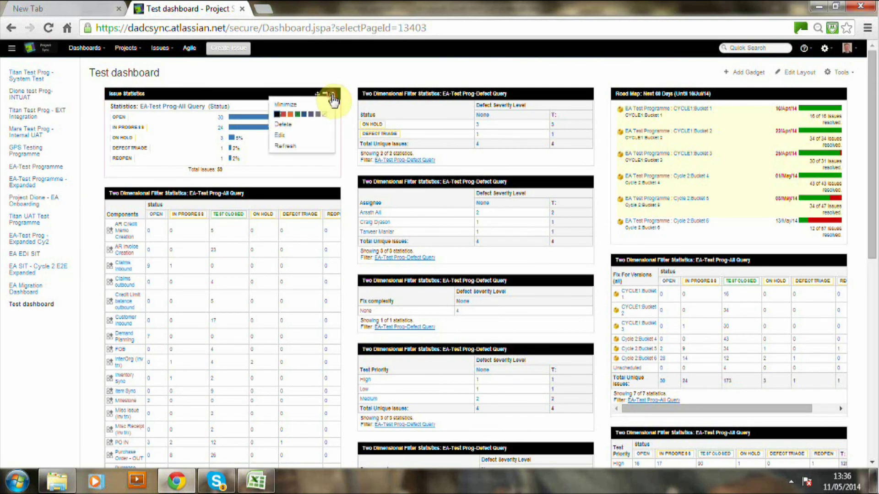
left_click(332, 96)
left_click(333, 96)
left_click(333, 96)
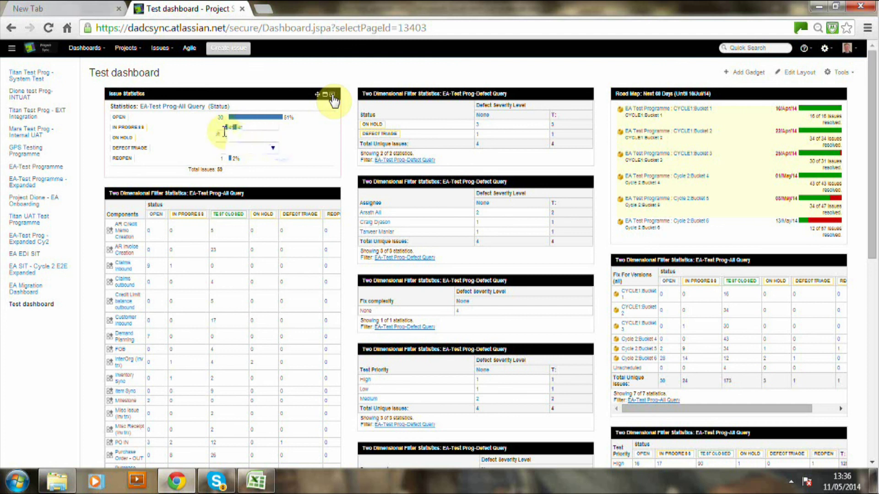
left_click(197, 136)
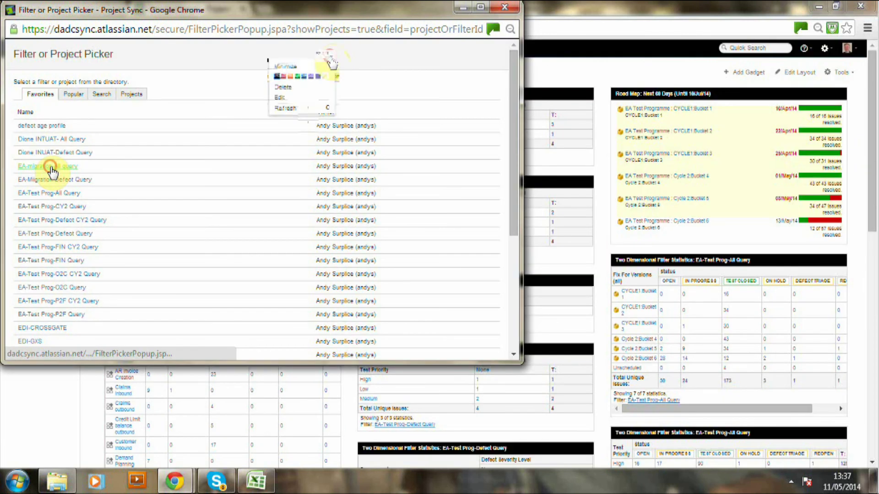
Step: Switch the two-dimensional and assignee statistics gadgets to the EA-migration-All query filter
left_click(302, 75)
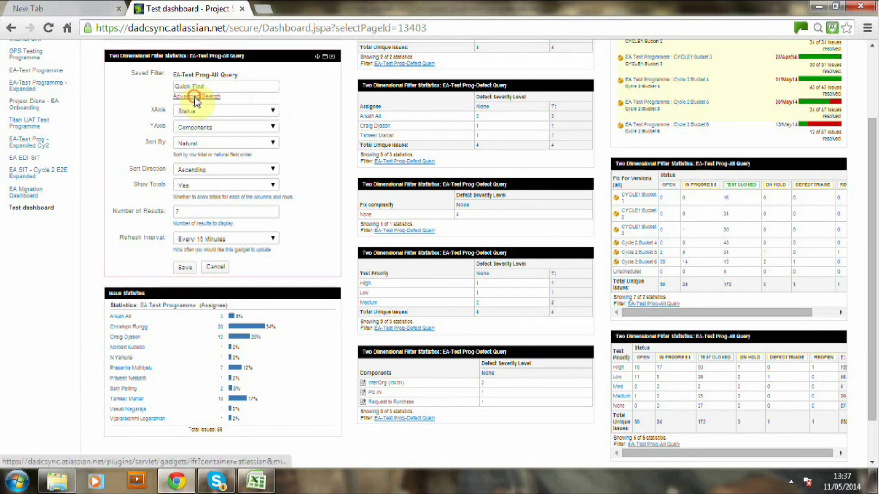
left_click(195, 97)
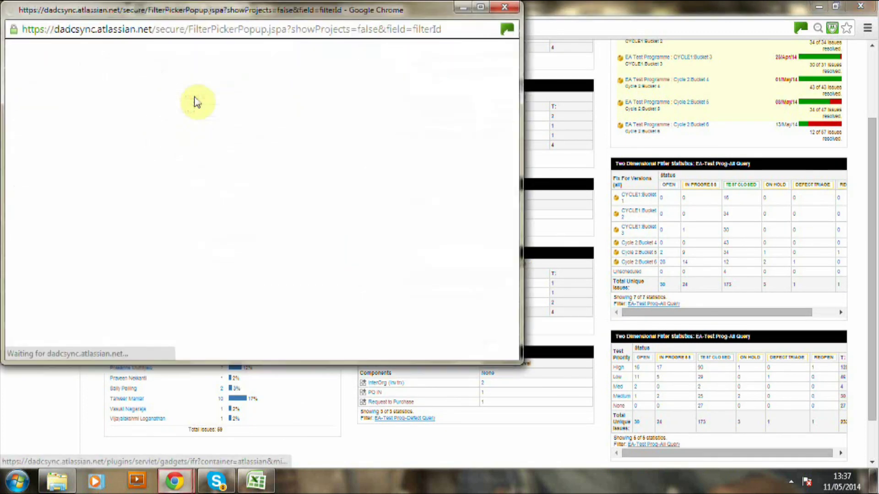
left_click(56, 169)
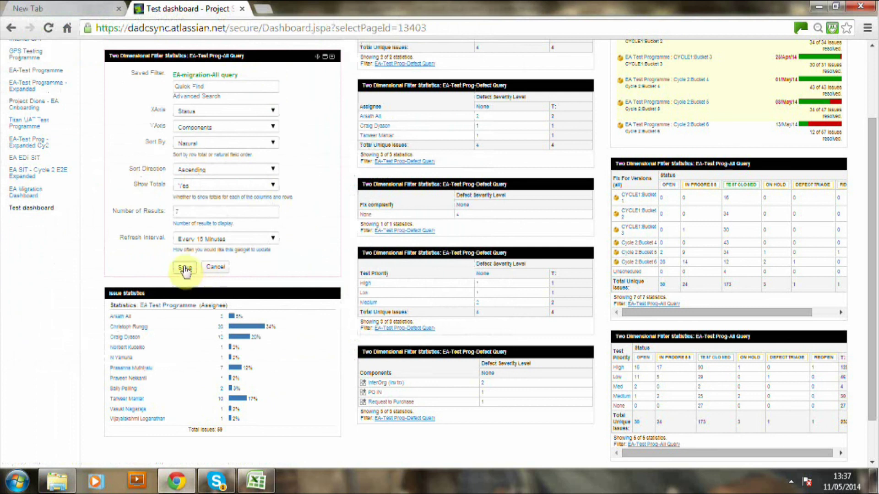
left_click(186, 269)
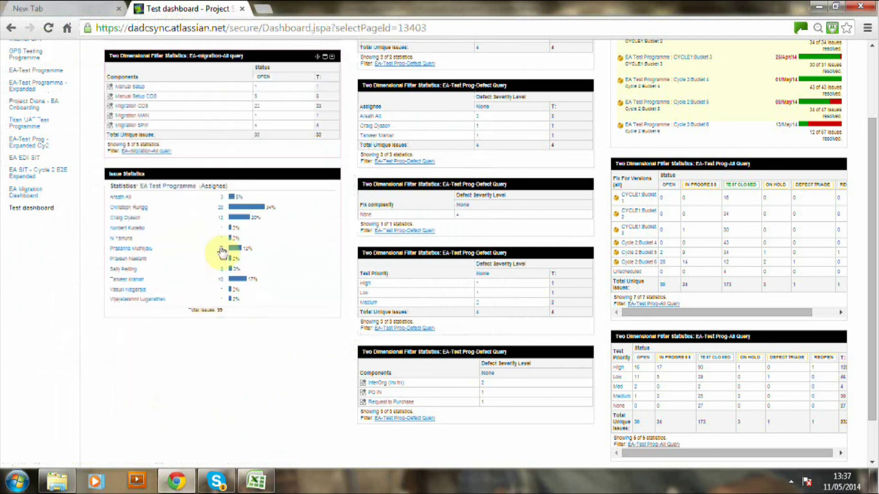
left_click(332, 175)
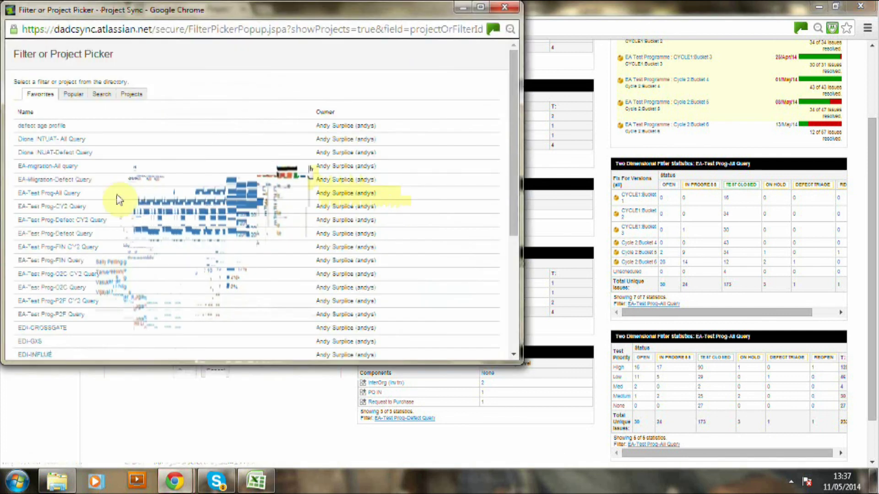
left_click(53, 166)
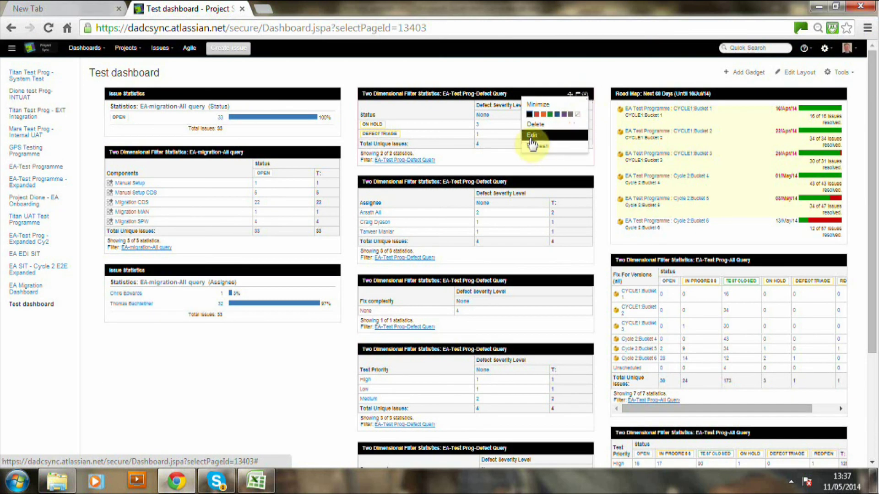
Step: Set the defect severity gadget and the next two defect gadgets to EA-Migration-Defect Query, saving each
left_click(530, 136)
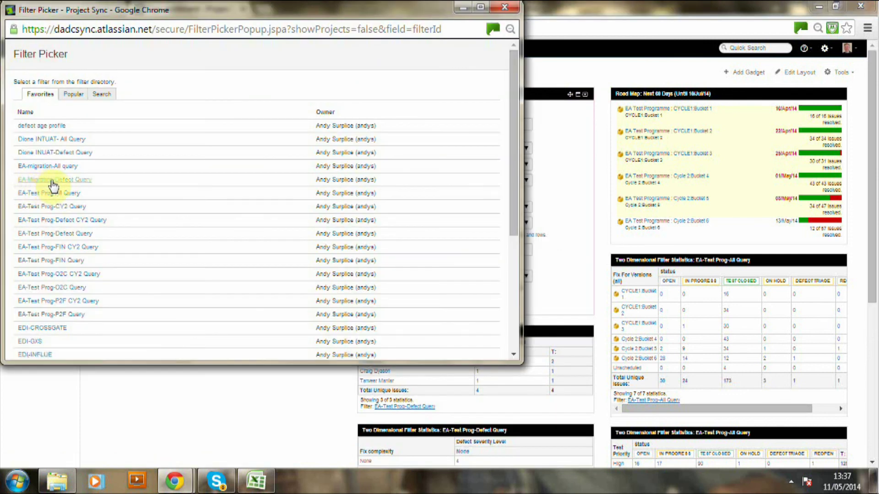
left_click(54, 180)
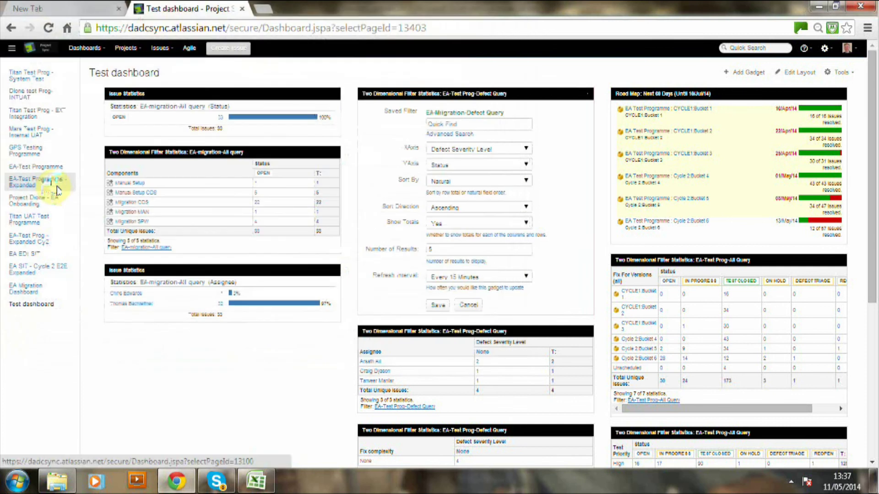
left_click(437, 309)
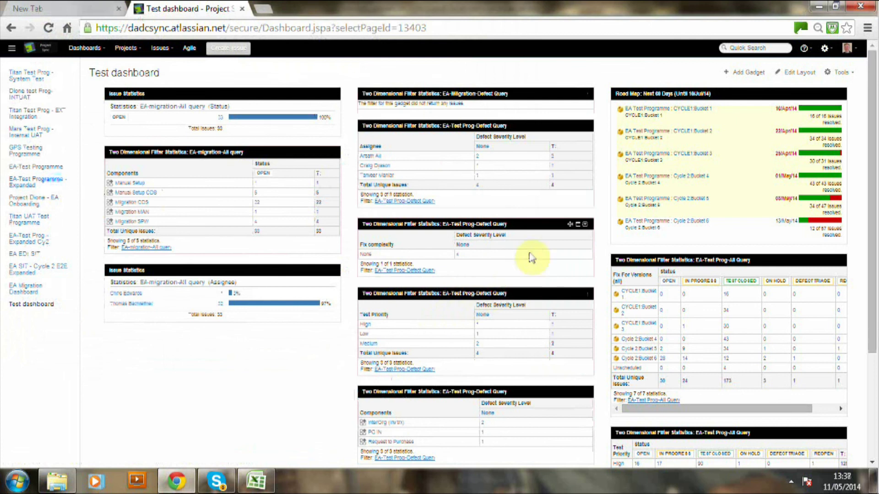
left_click(585, 126)
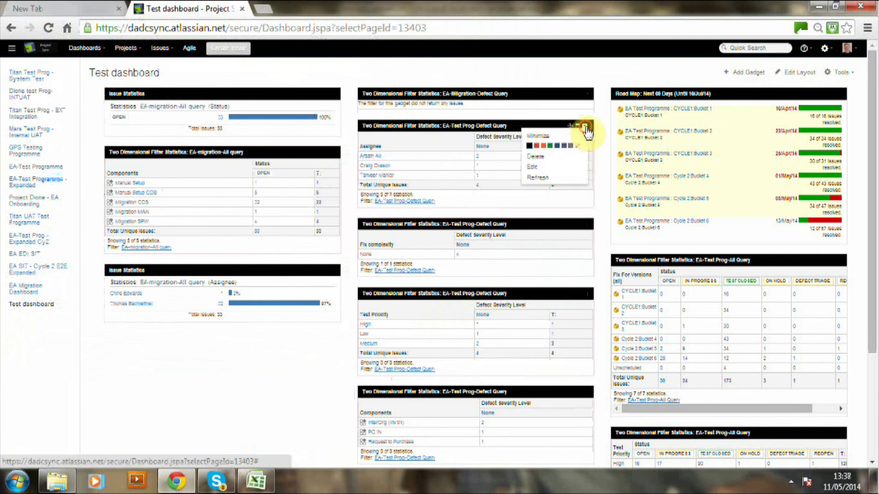
left_click(536, 171)
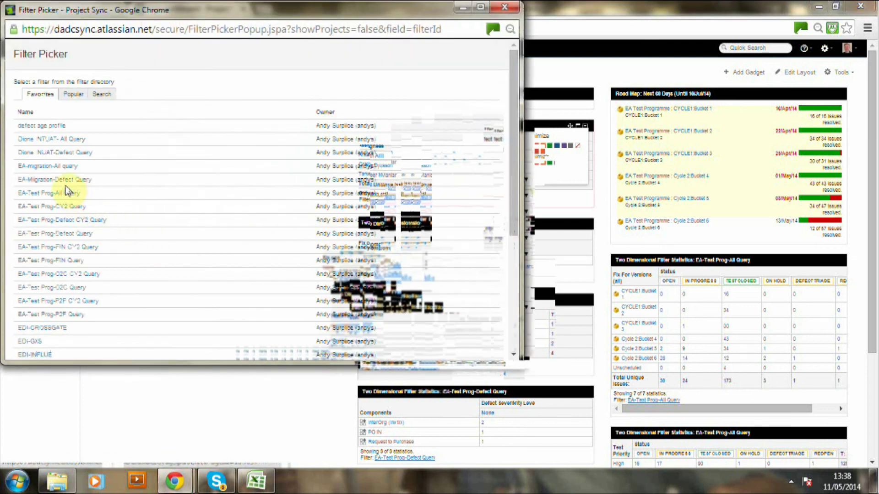
left_click(64, 180)
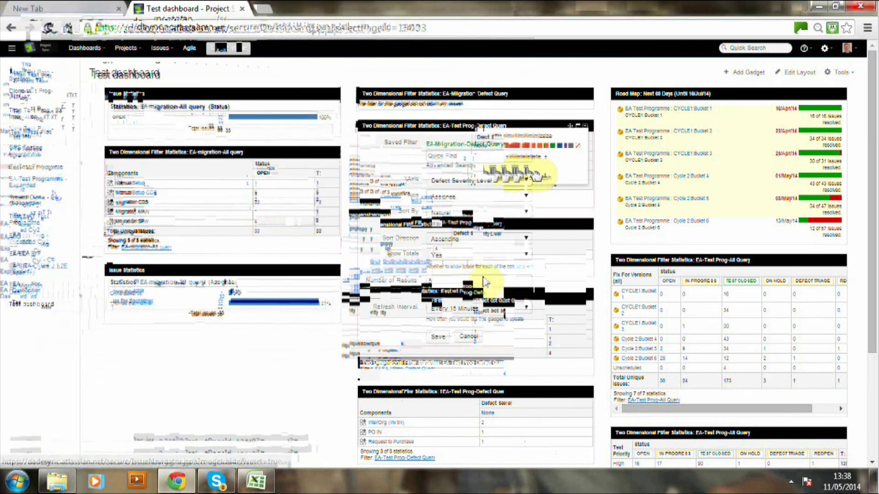
left_click(438, 338)
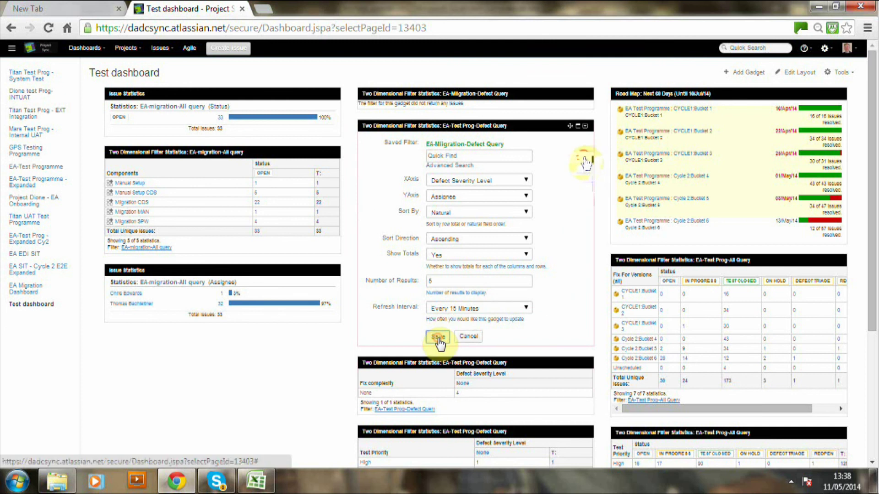
left_click(586, 161)
left_click(532, 200)
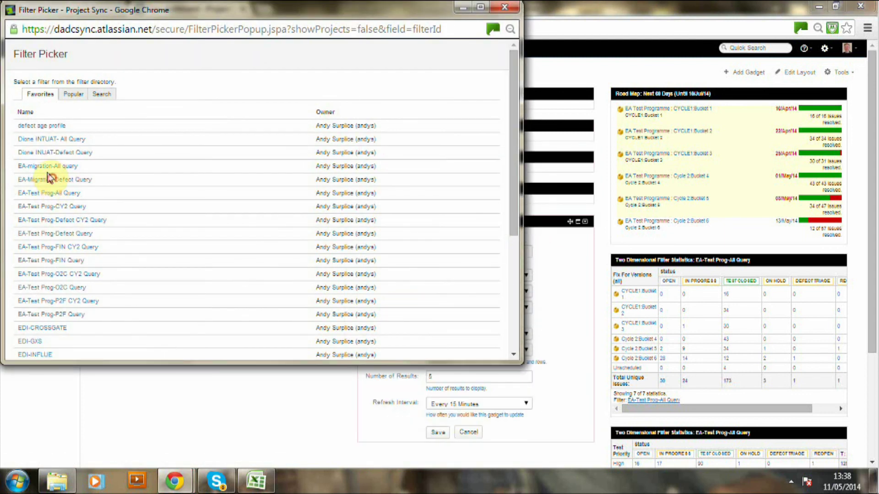
left_click(49, 178)
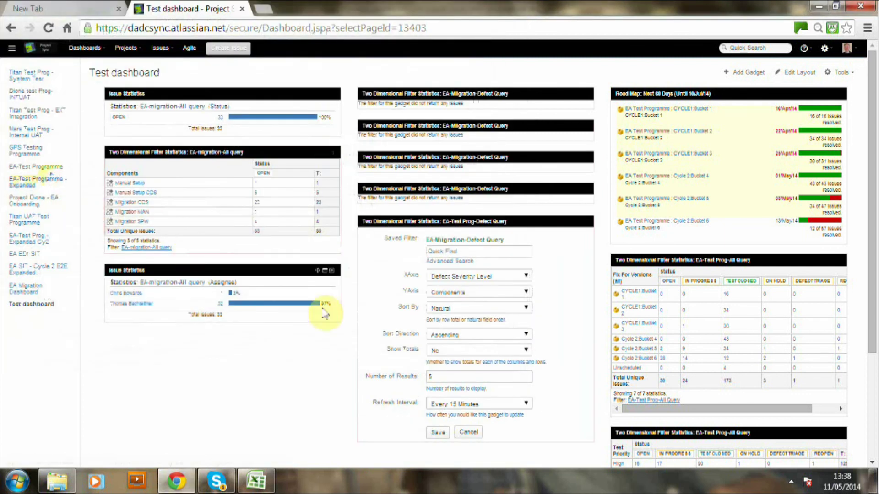
left_click(433, 433)
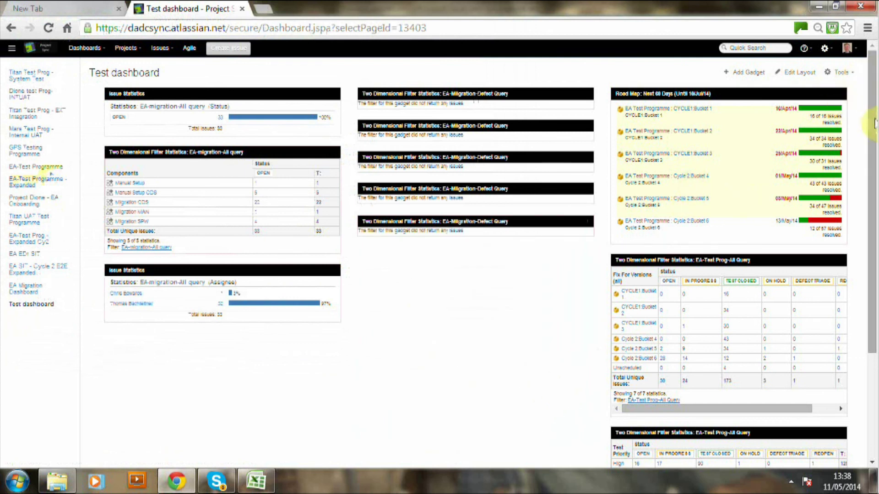
mouse_move(875, 117)
left_mouse_down()
mouse_move(875, 196)
mouse_move(875, 117)
left_mouse_up()
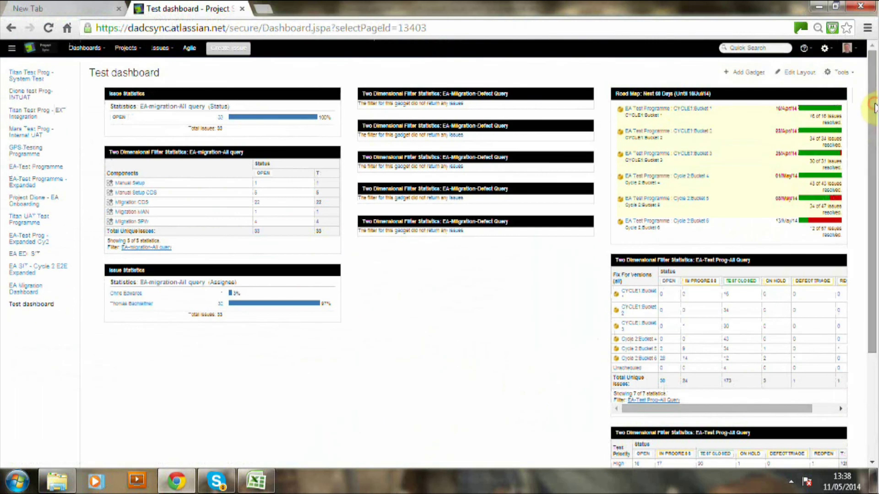
Step: Edit the Road Map gadget's settings so it covers the EA Migration project
left_click(838, 94)
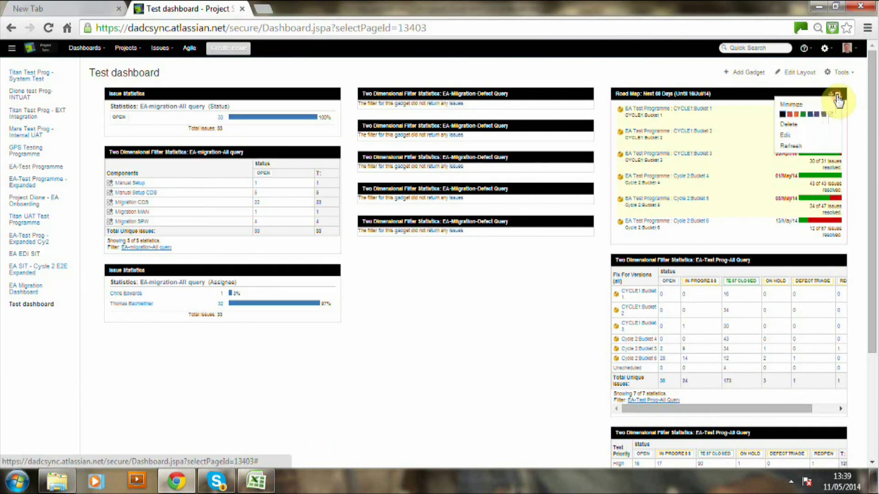
left_click(783, 136)
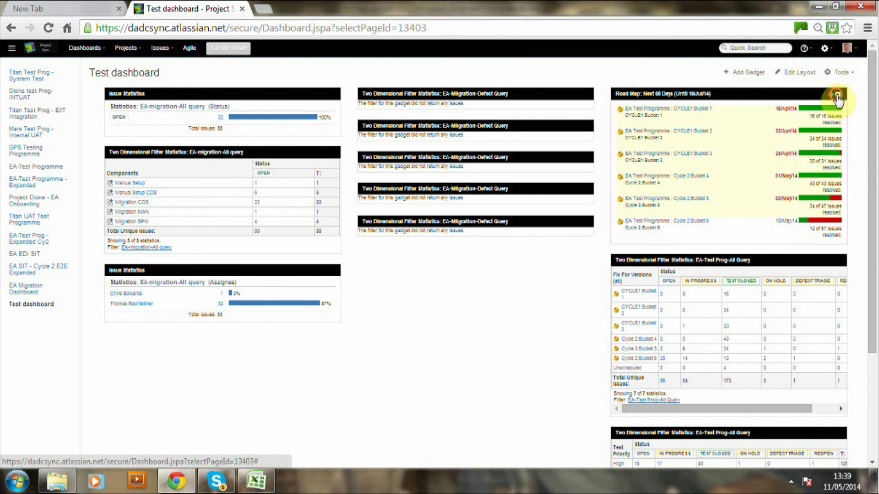
left_click(837, 96)
left_click(779, 119)
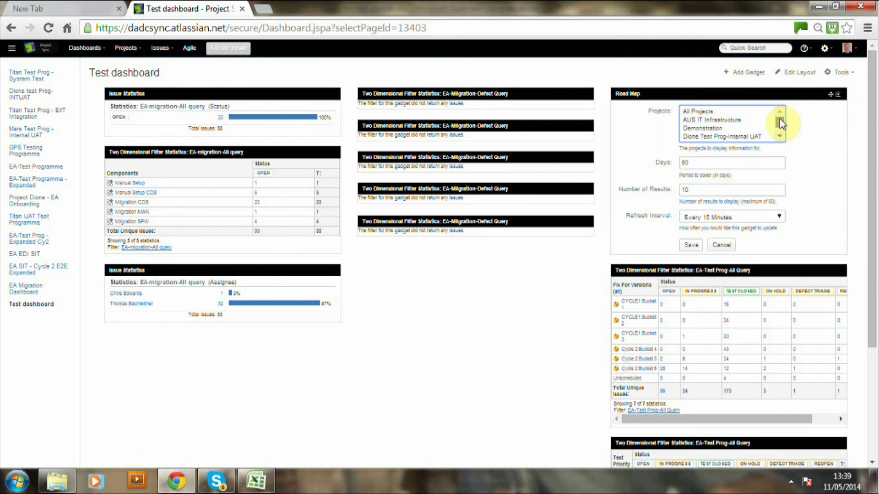
scroll(779, 119, "down", 5)
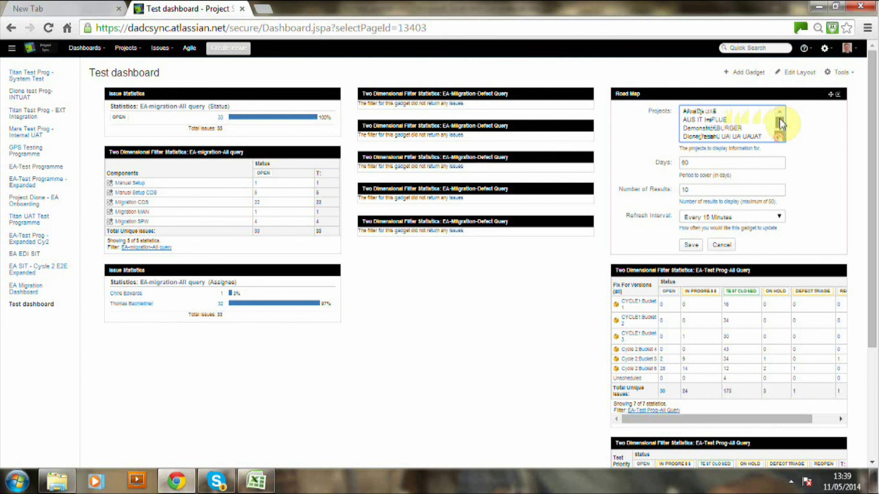
scroll(779, 120, "down", 5)
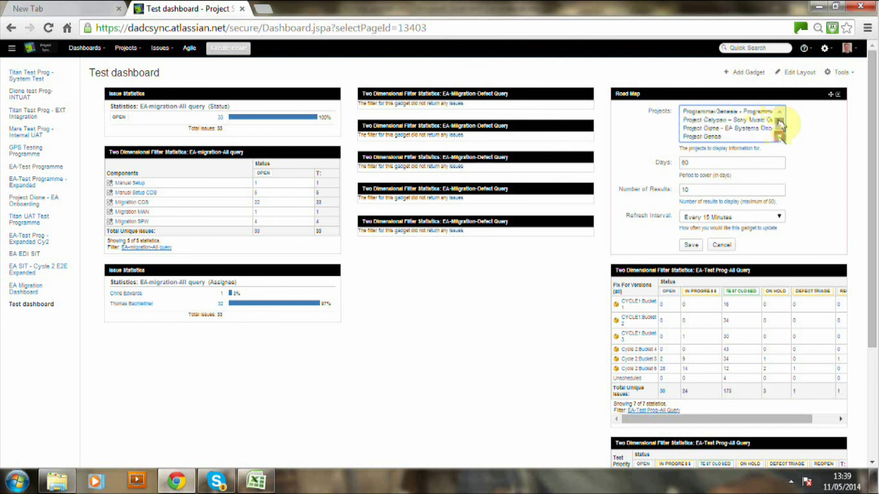
scroll(779, 120, "up", 10)
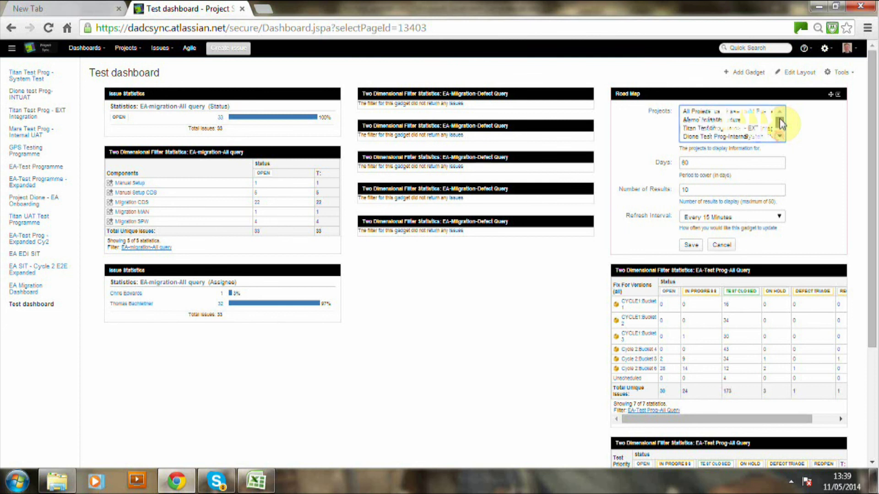
scroll(779, 119, "down", 10)
Step: Set the version statistics gadget's saved filter to EA-migration-All query and save
left_click(779, 138)
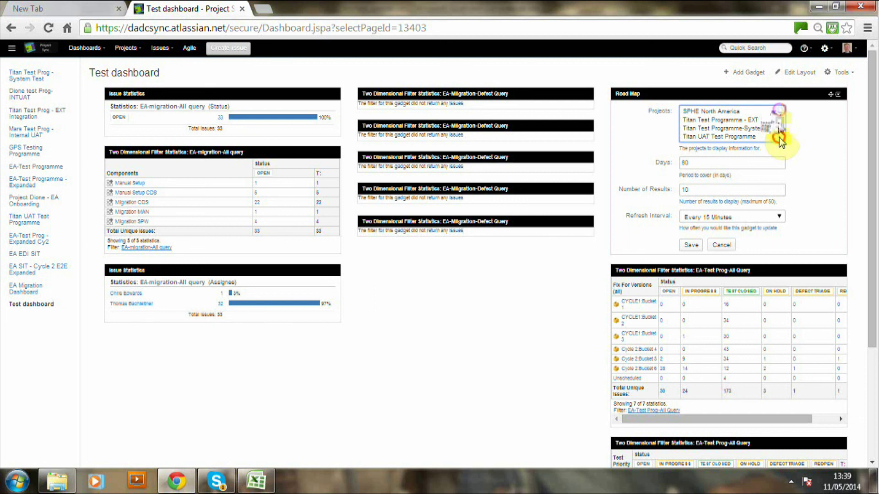
scroll(780, 137, "up", 5)
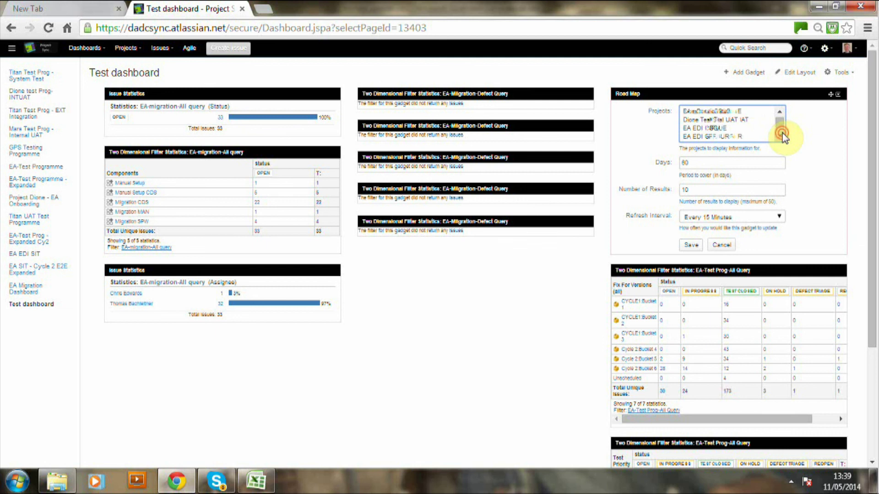
left_click(782, 135)
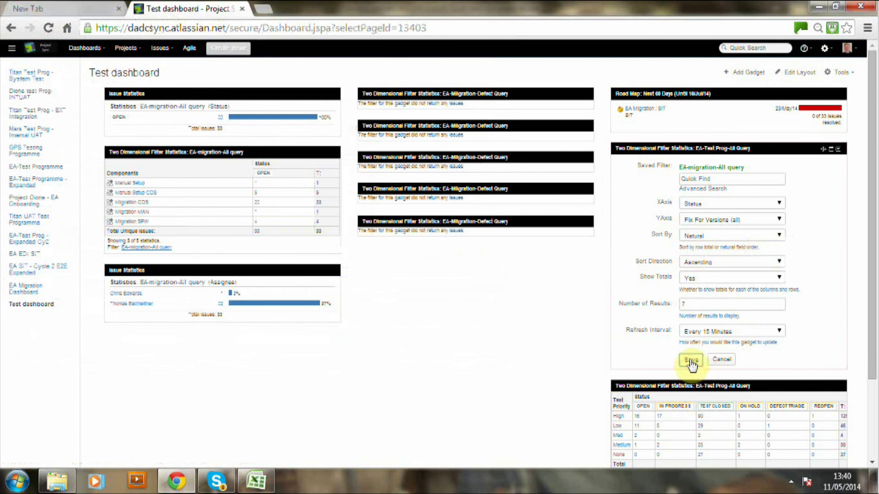
left_click(691, 360)
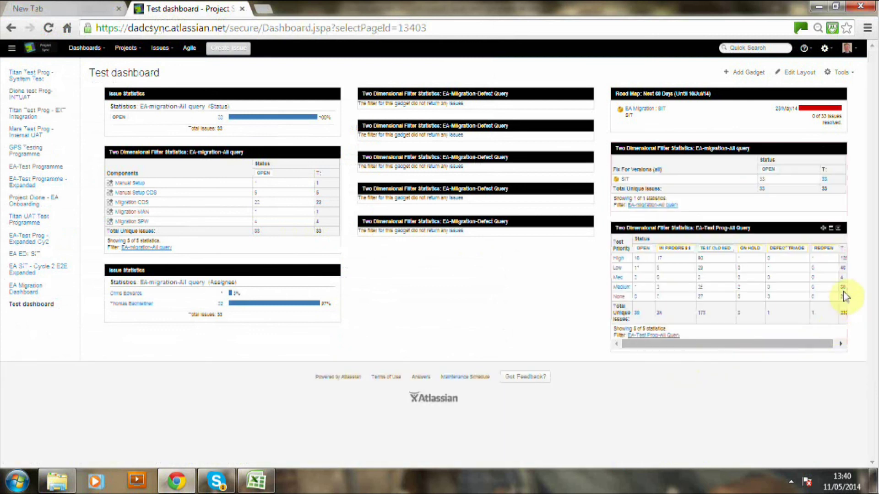
Step: Set the Test Priority gadget's filter to EA-migration-All query and save it
left_click(838, 229)
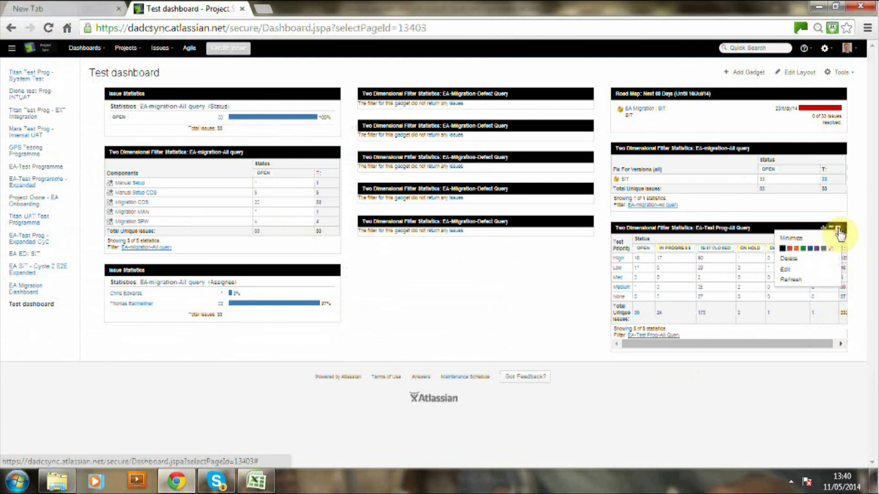
left_click(786, 270)
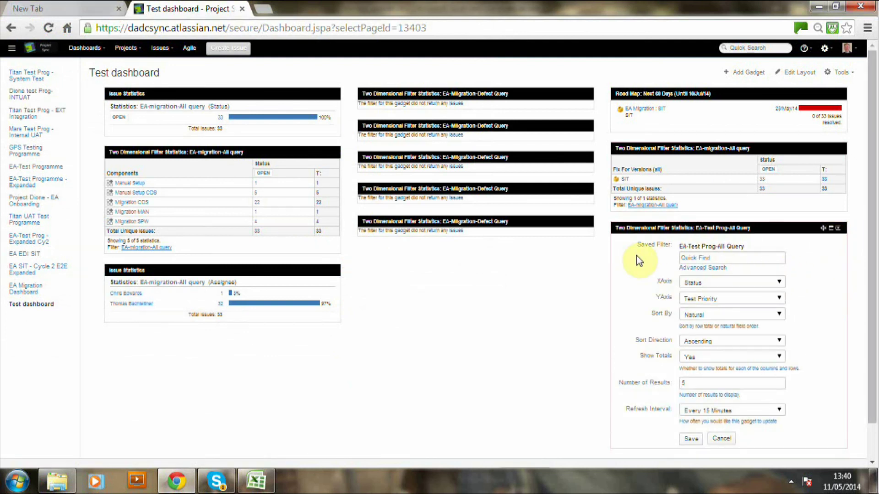
left_click(707, 269)
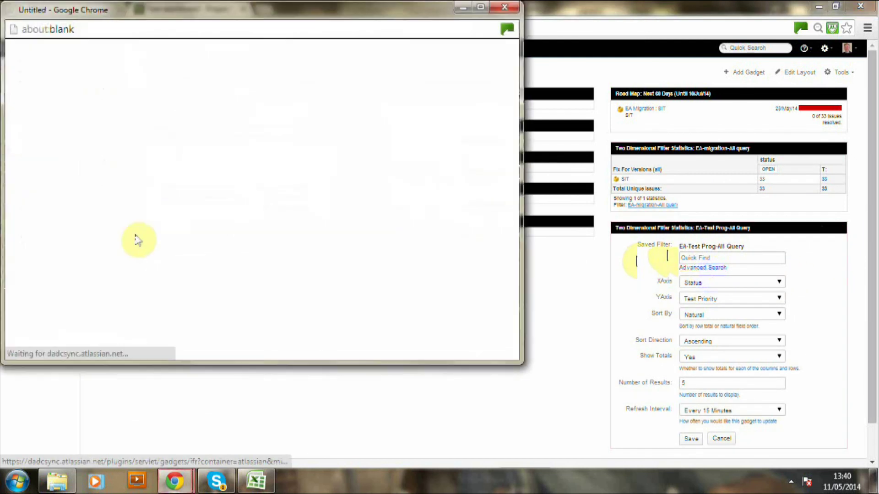
left_click(68, 167)
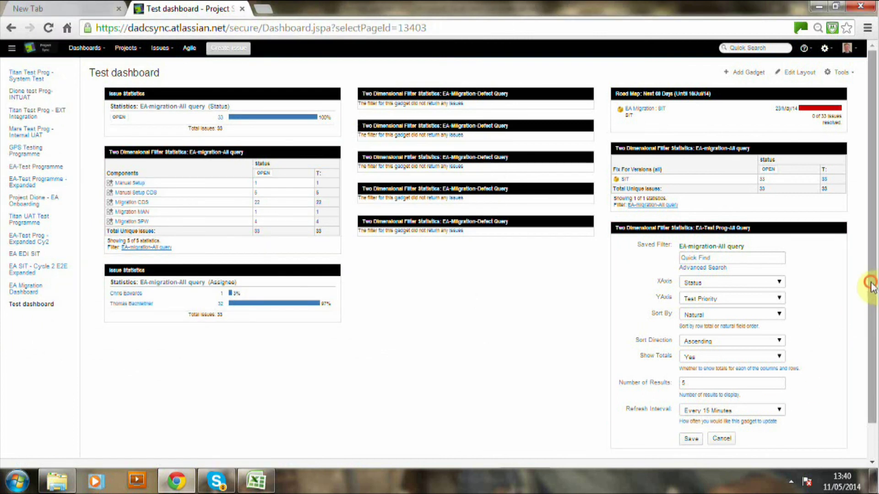
left_click_drag(872, 284, 875, 352)
scroll(702, 347, "up", 1)
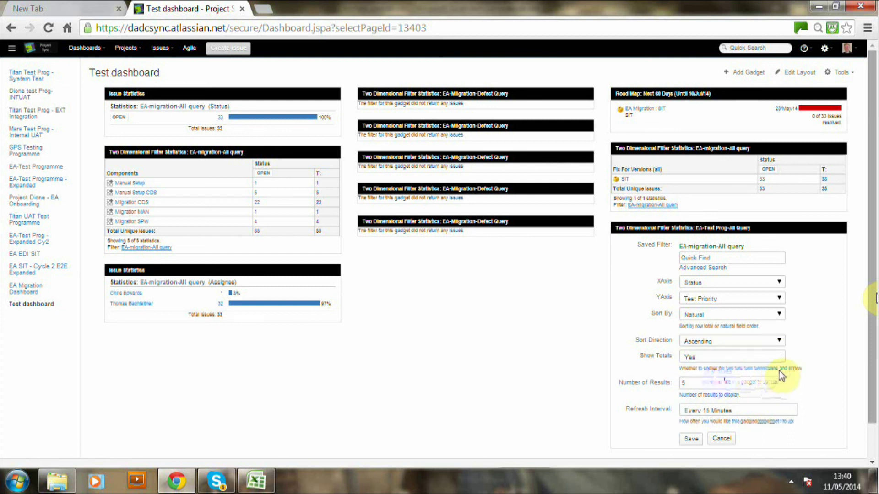
left_click(779, 410)
left_click(779, 410)
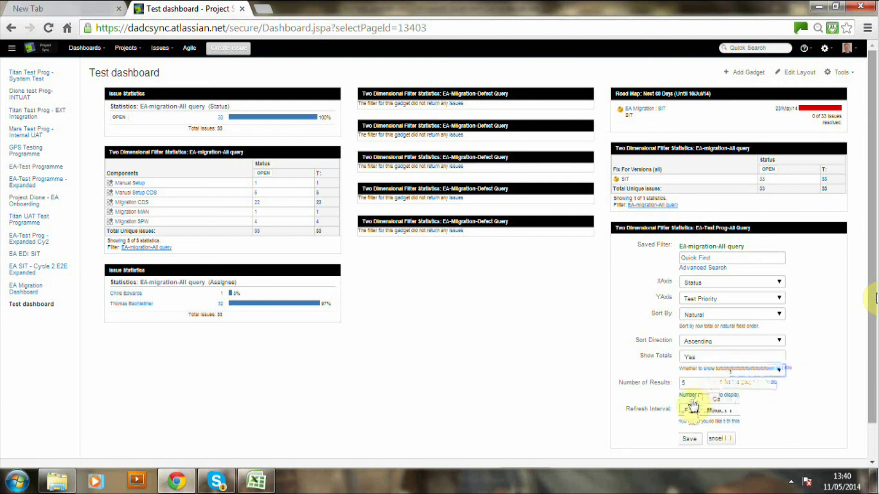
scroll(875, 297, "down", 2)
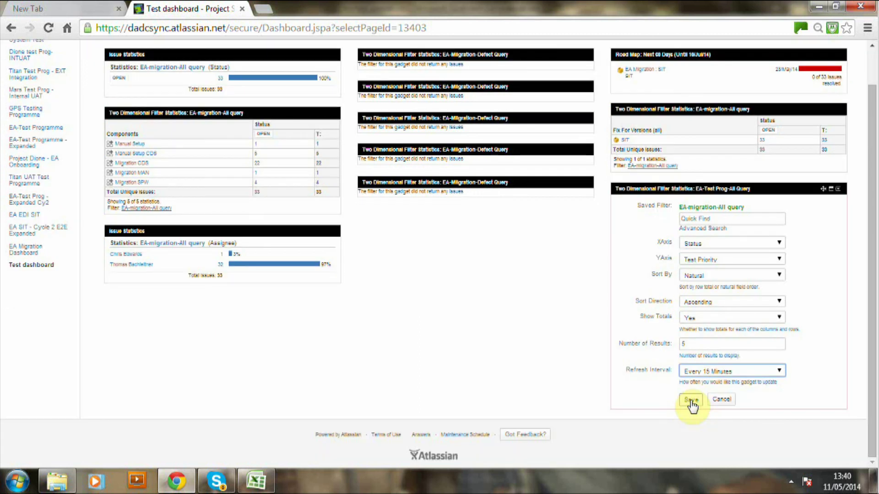
left_click(690, 400)
left_click(691, 400)
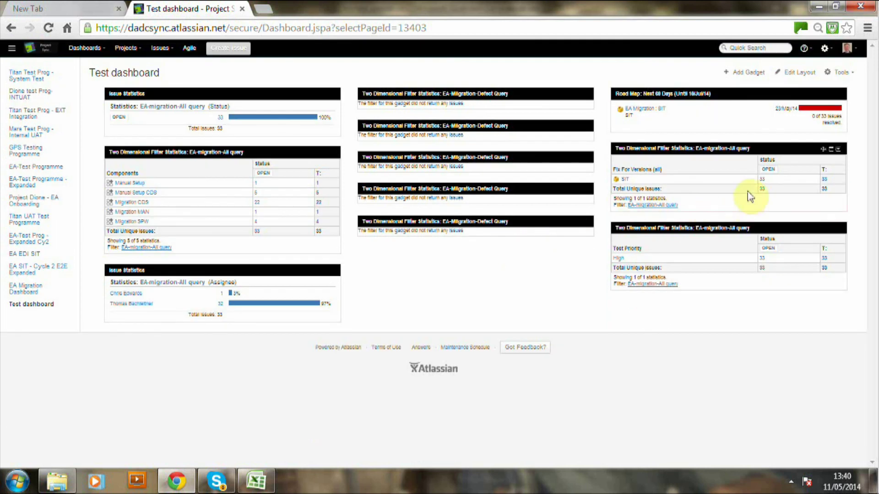